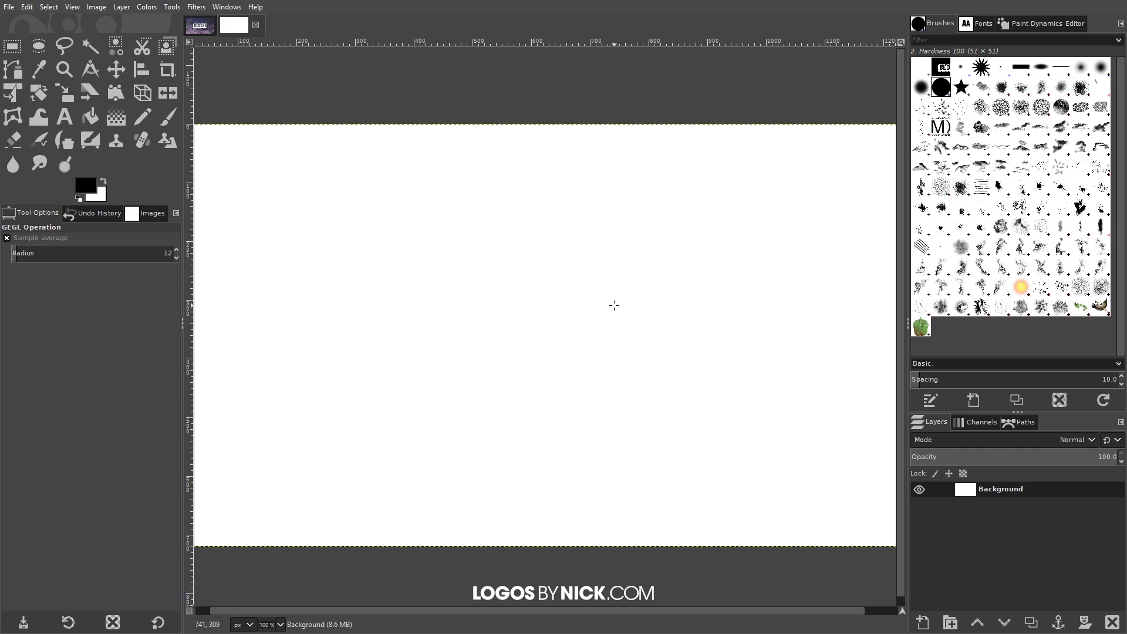
# Add an alpha channel to the Background layer and clear its white fill to transparency.
pyautogui.press('-')
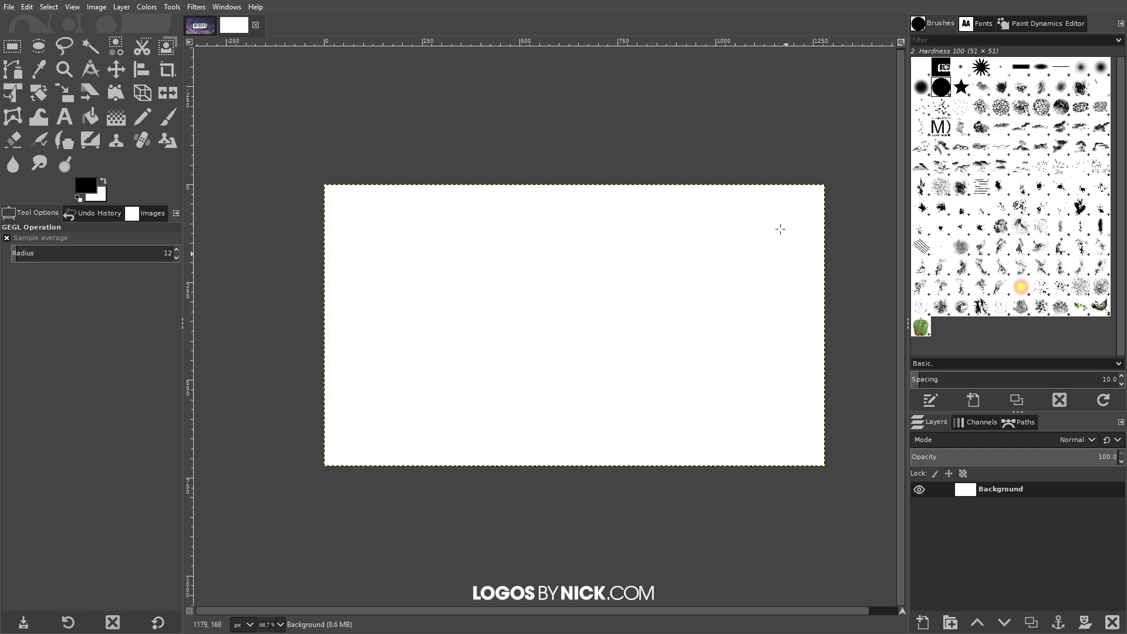
pyautogui.rightClick(1013, 491)
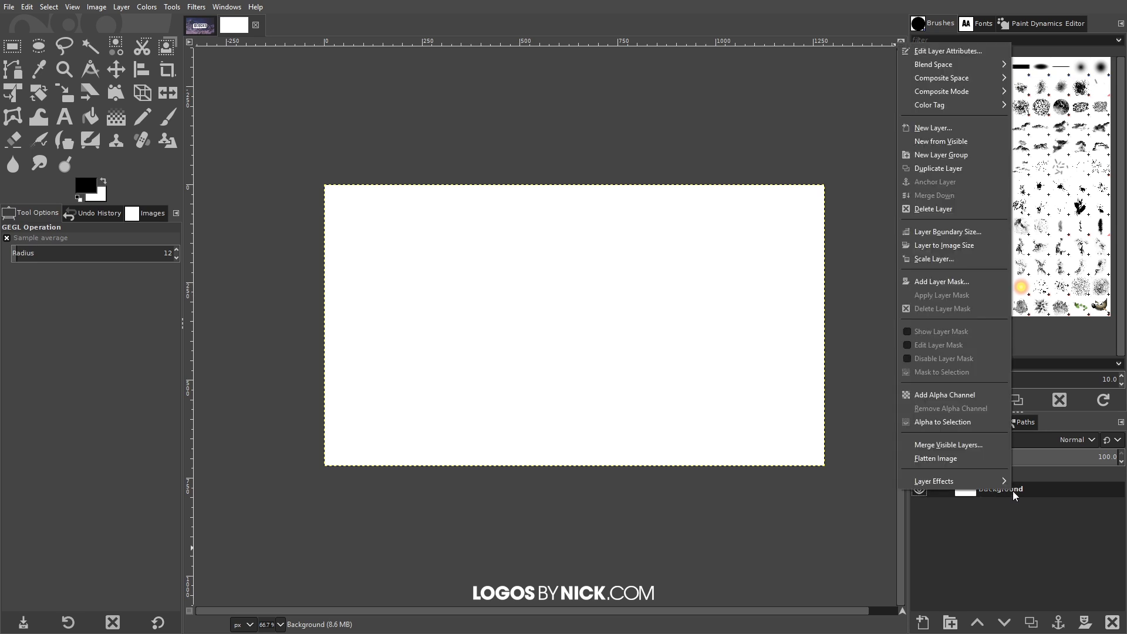
pyautogui.click(951, 395)
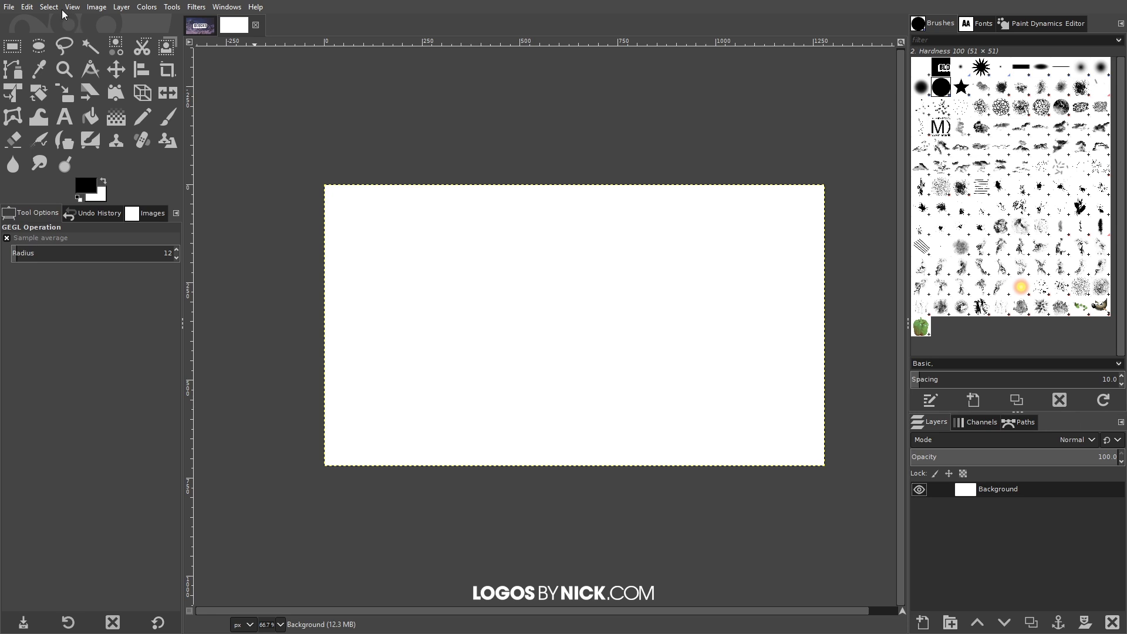
pyautogui.click(34, 7)
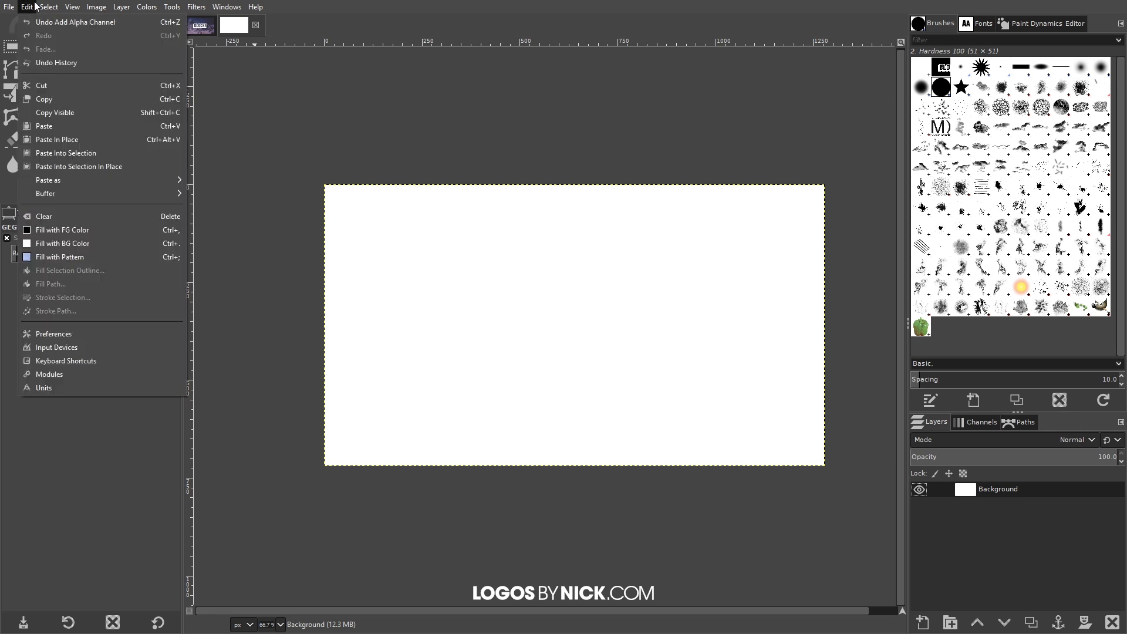
pyautogui.click(65, 214)
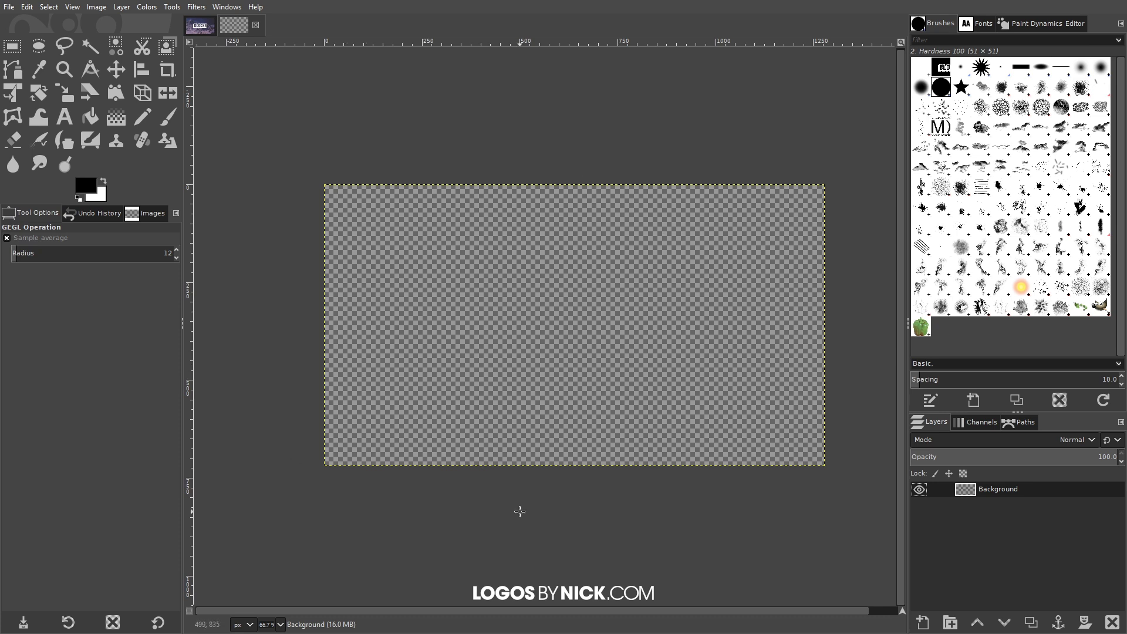
# Add the text "BLOCKS" to the canvas in black SF Collegiate Solid at 231 px.
pyautogui.hscroll(1, 510, 503)
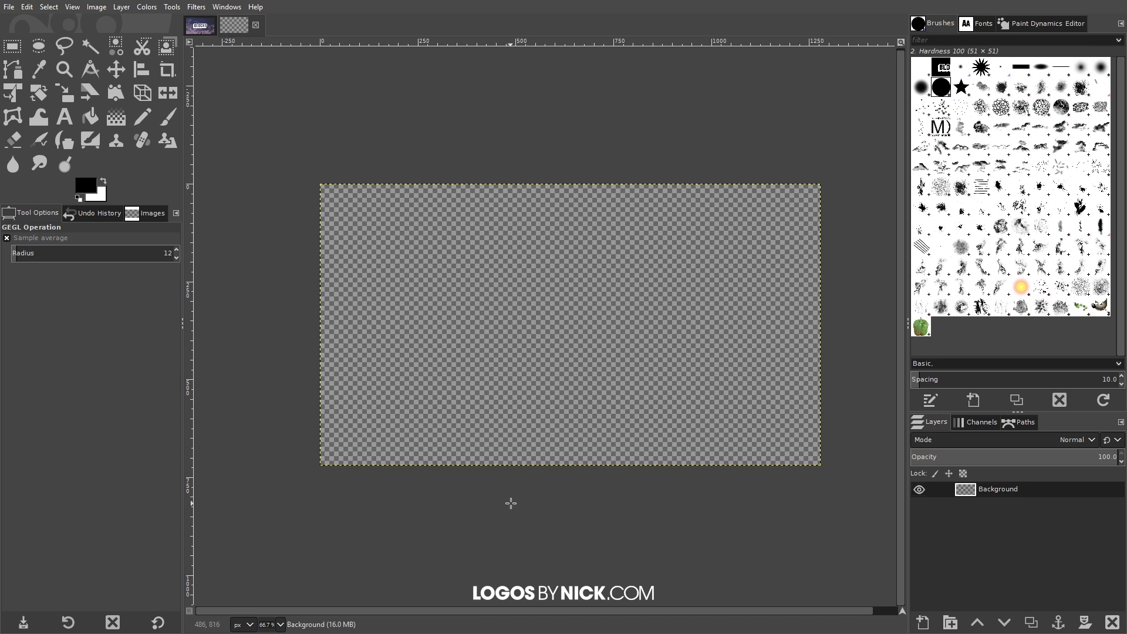
pyautogui.click(65, 116)
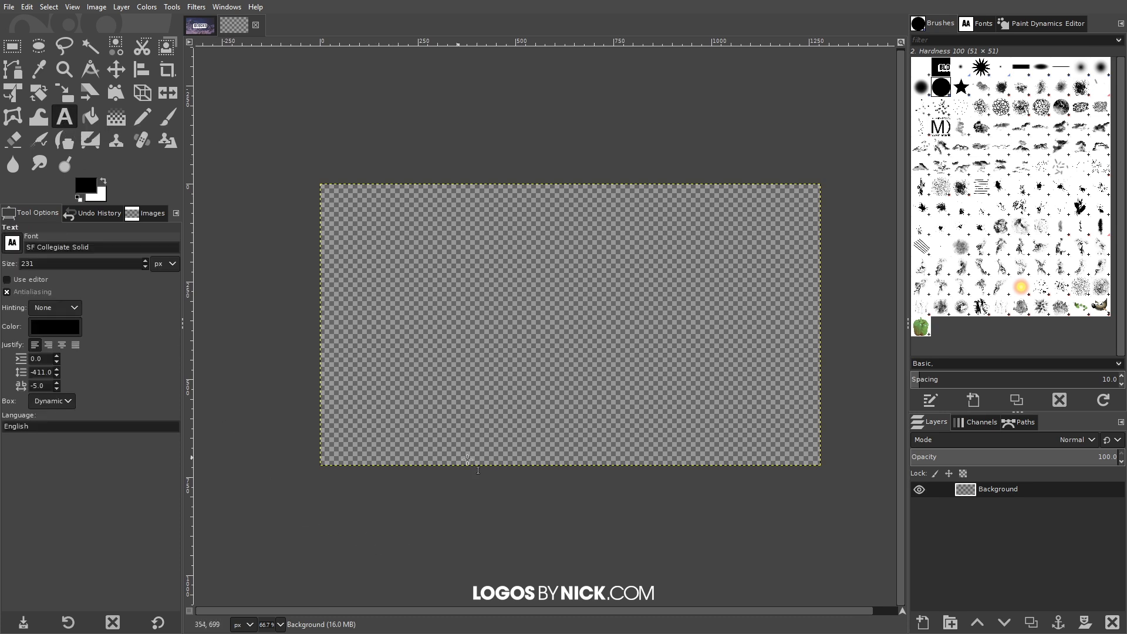
pyautogui.click(424, 326)
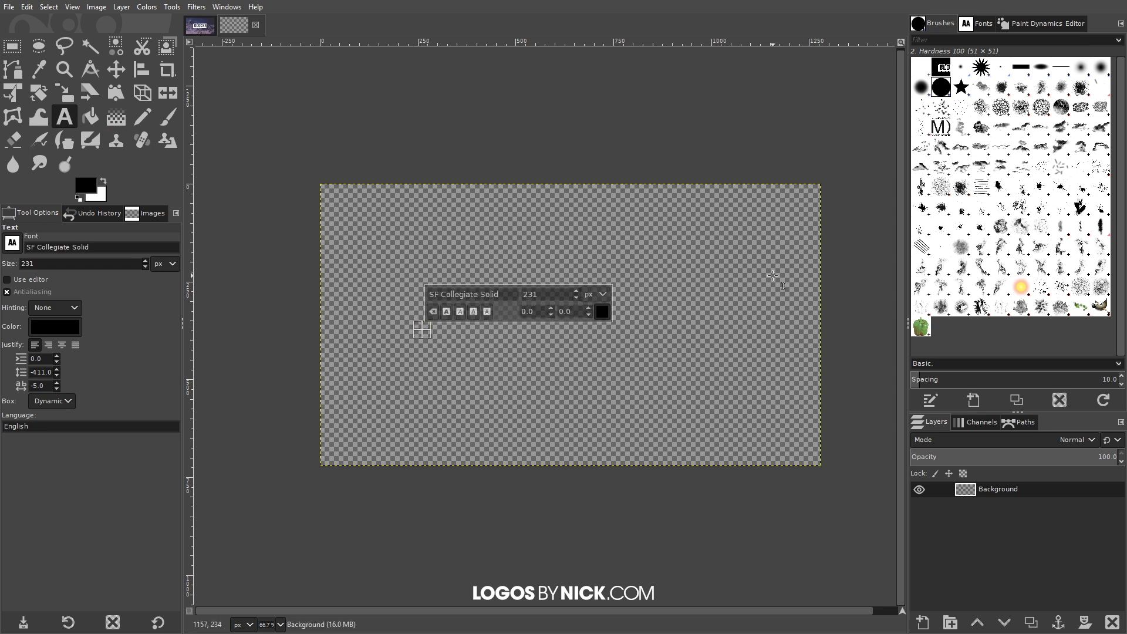
pyautogui.write('BLOCKS')
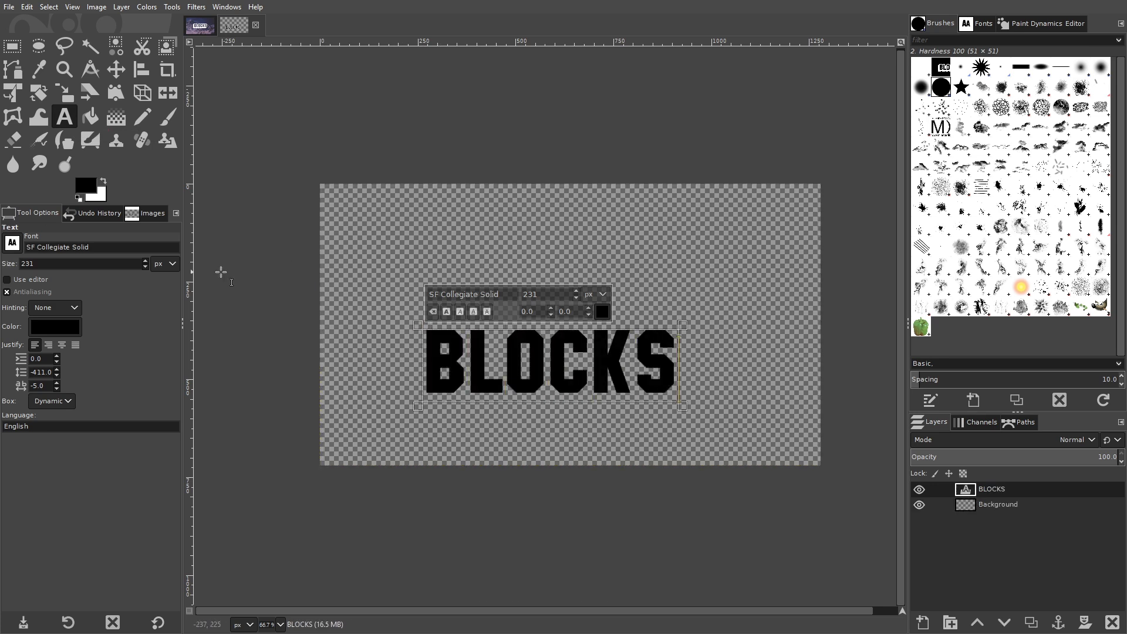
# Set the BLOCKS text size to 232 px and move the text to about the centre of the canvas.
pyautogui.click(10, 245)
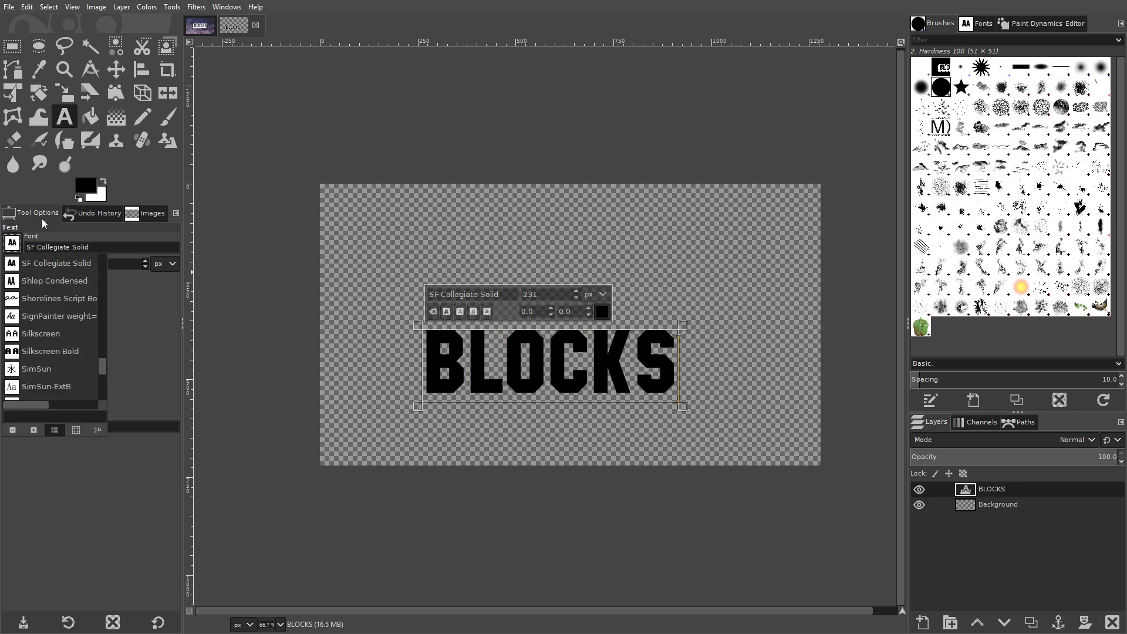
pyautogui.click(45, 235)
pyautogui.scroll(-5, 145, 268)
pyautogui.scroll(-20, 145, 268)
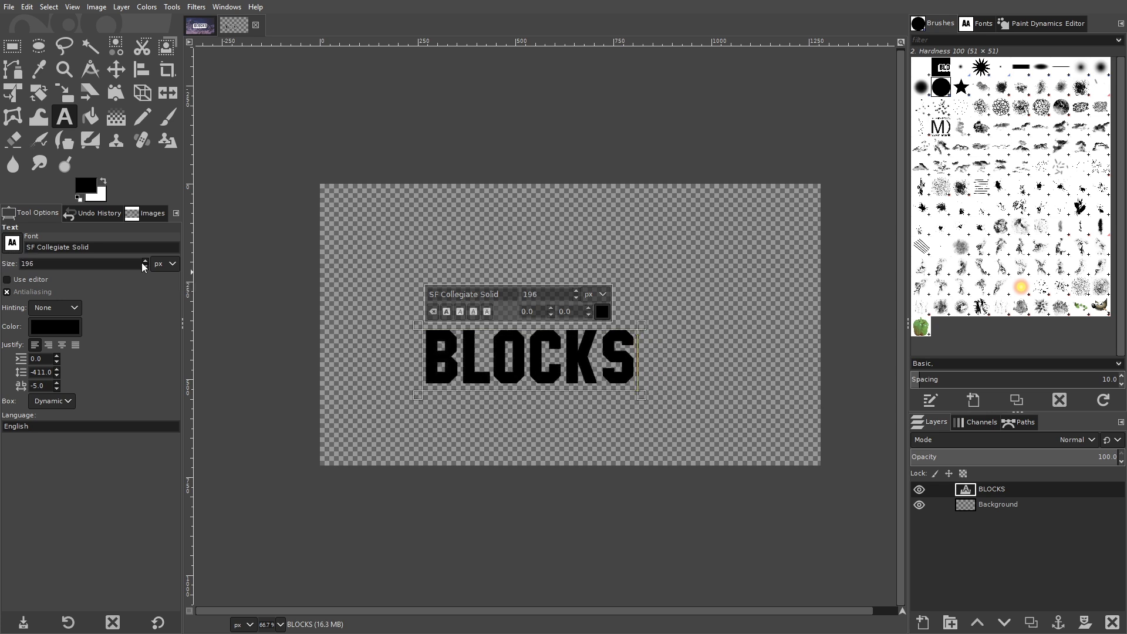
pyautogui.scroll(19, 145, 263)
pyautogui.scroll(3, 145, 258)
pyautogui.click(152, 266)
pyautogui.click(144, 265)
pyautogui.scroll(13, 144, 258)
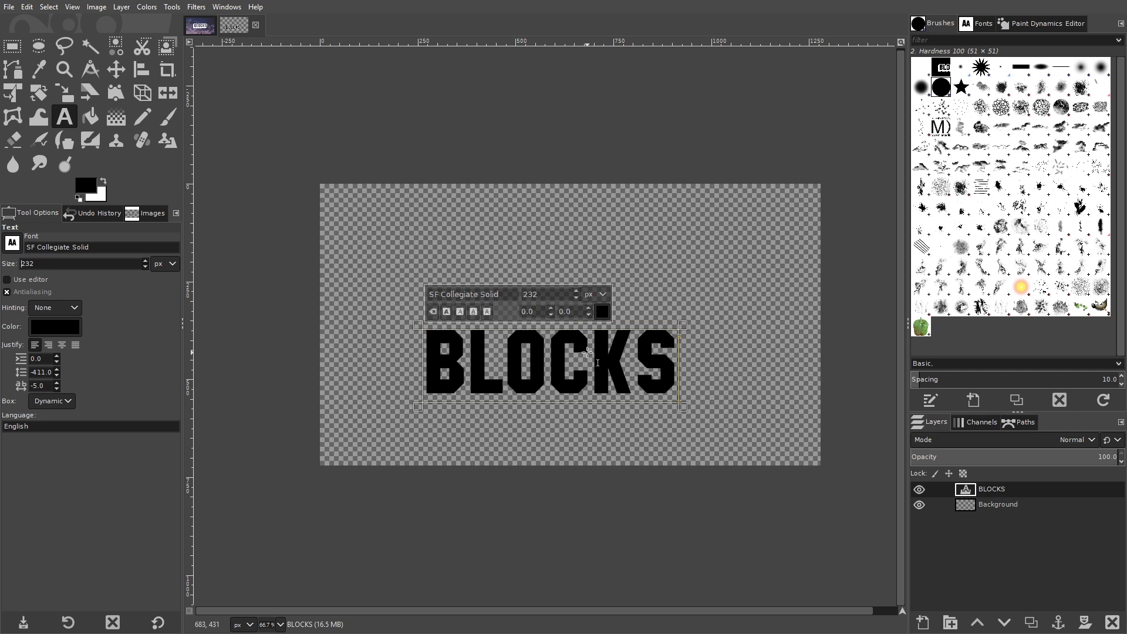
pyautogui.click(116, 69)
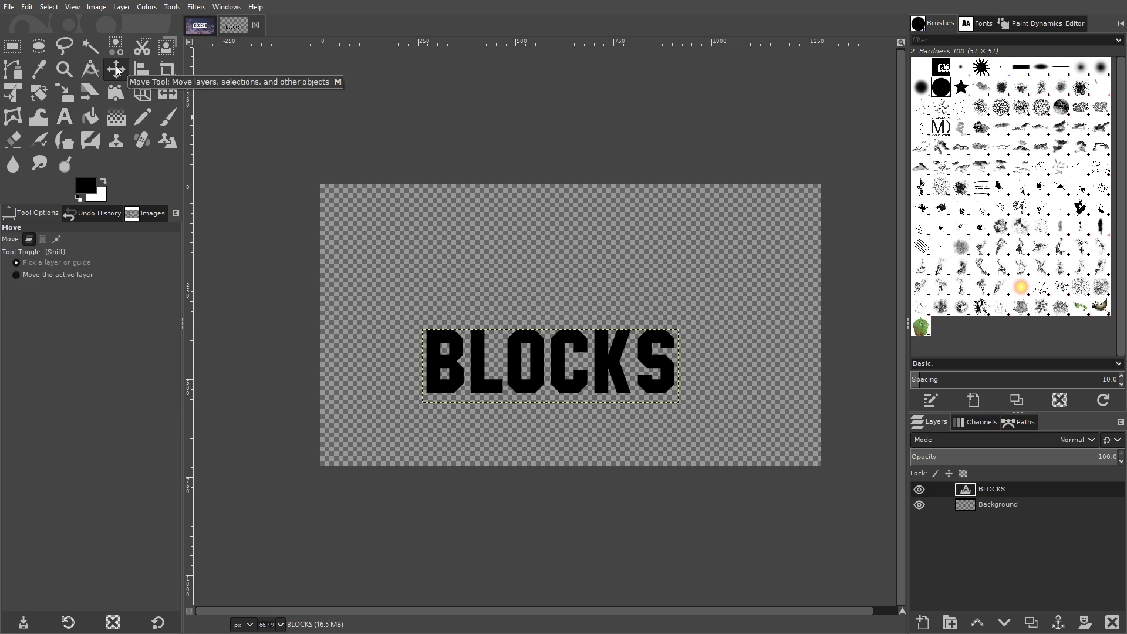
pyautogui.moveTo(512, 356); pyautogui.dragTo(520, 321)
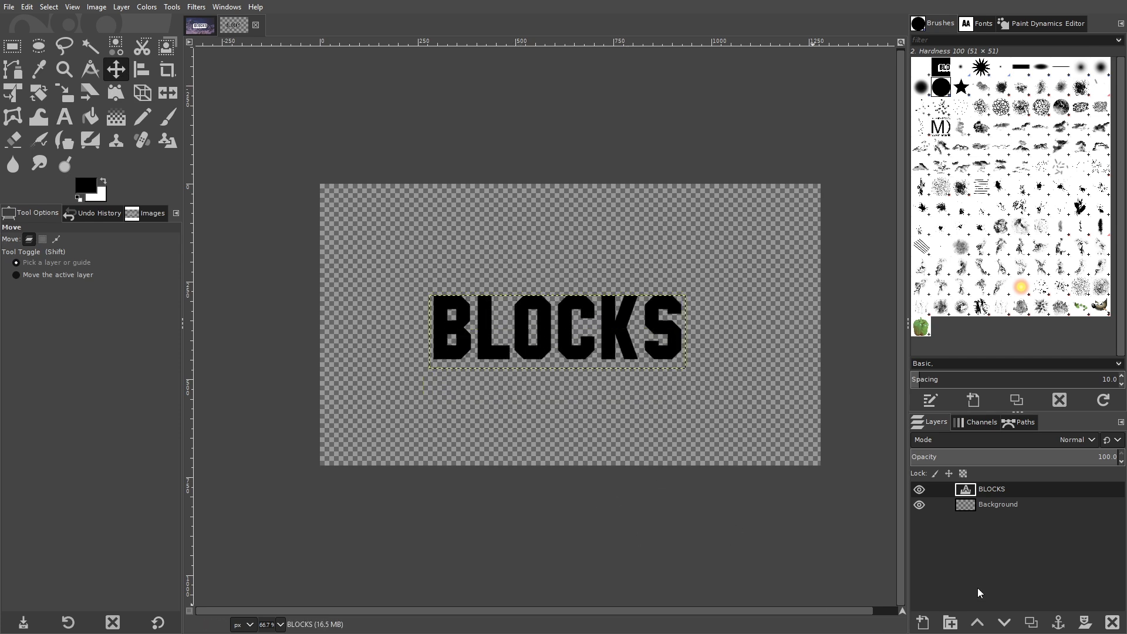
# Create a selection from the BLOCKS layer's alpha and grow it by 15 px.
pyautogui.rightClick(988, 488)
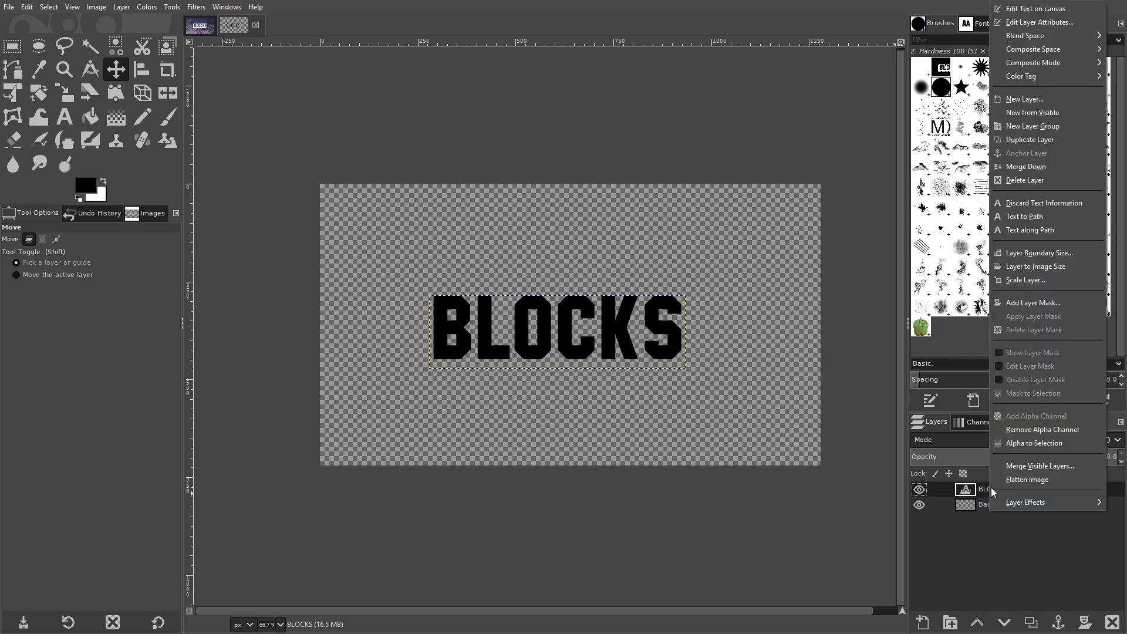
pyautogui.click(1052, 443)
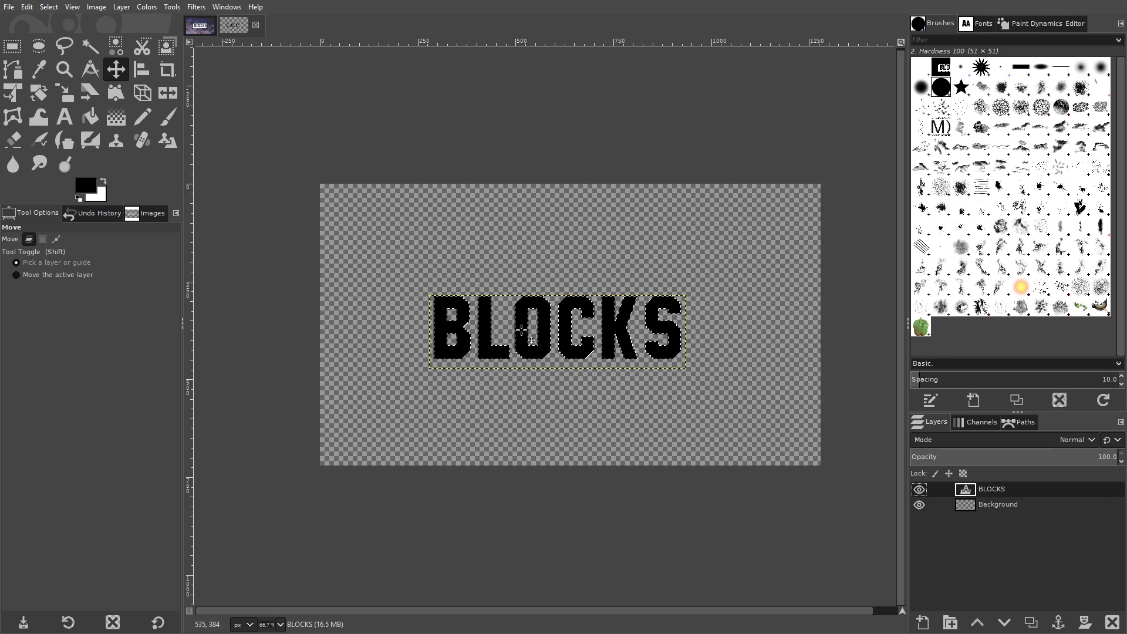
pyautogui.click(49, 7)
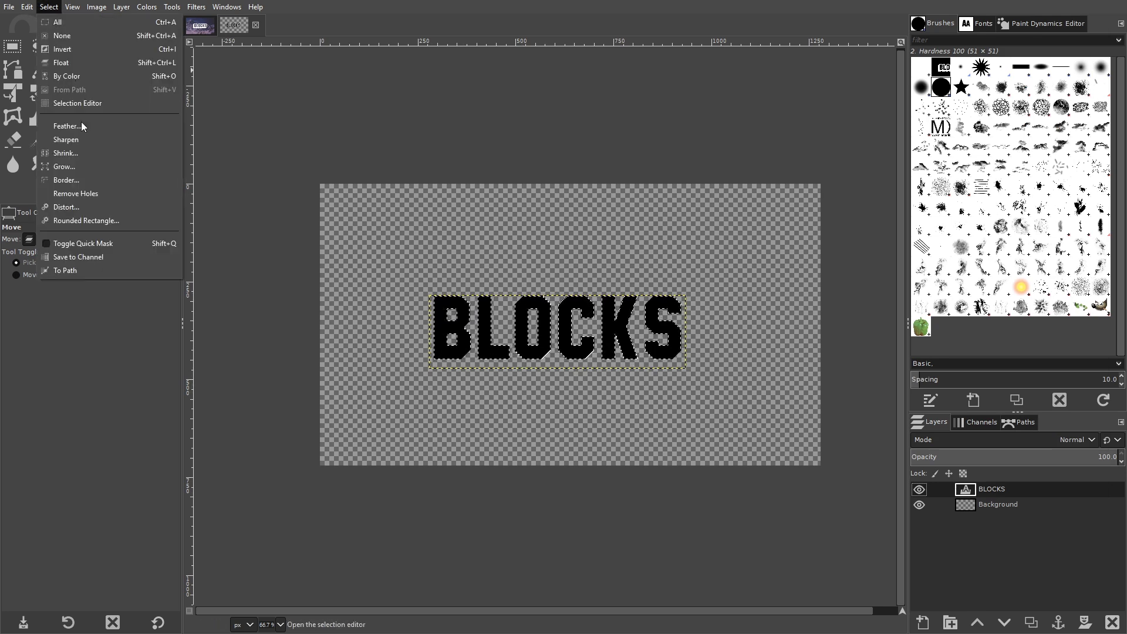
pyautogui.click(90, 170)
pyautogui.moveTo(96, 141); pyautogui.dragTo(756, 232)
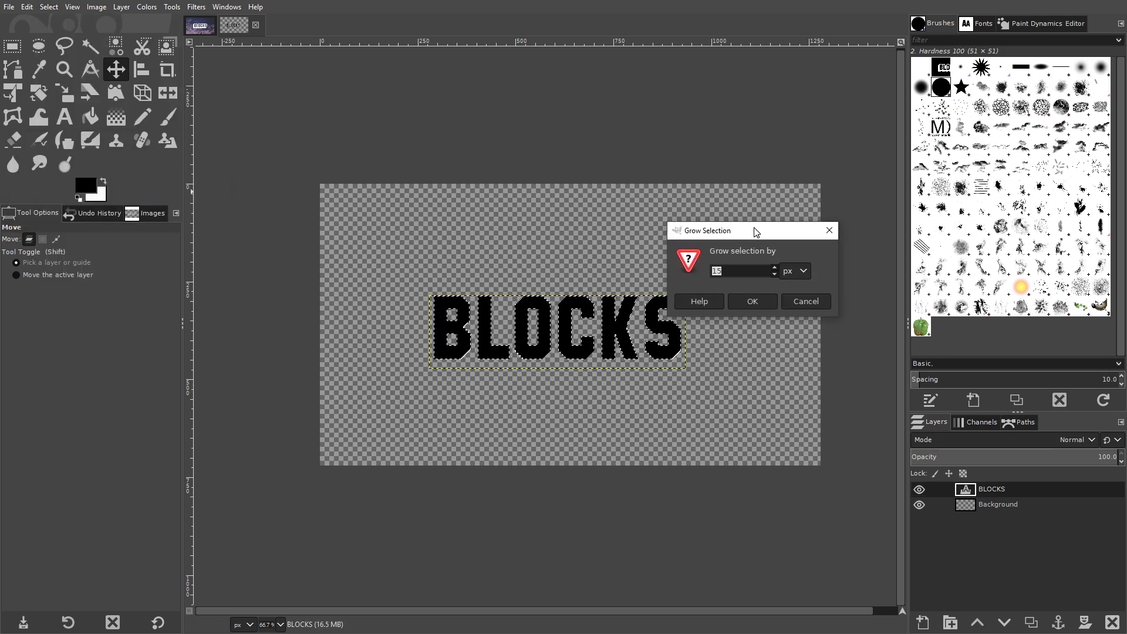
pyautogui.click(724, 271)
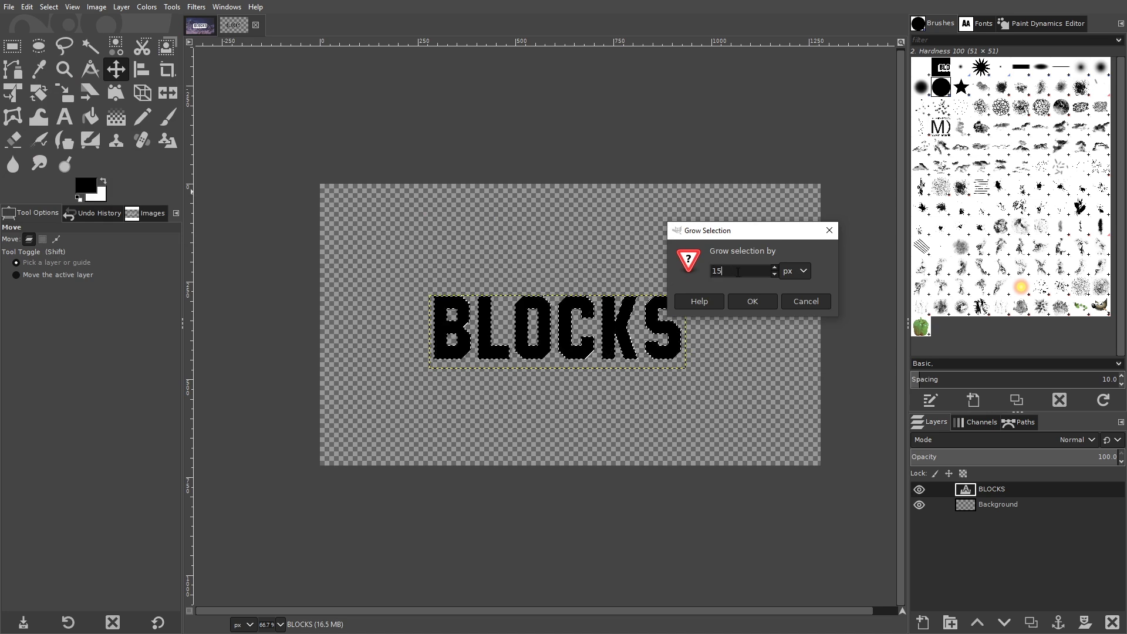
pyautogui.moveTo(733, 271); pyautogui.dragTo(706, 271)
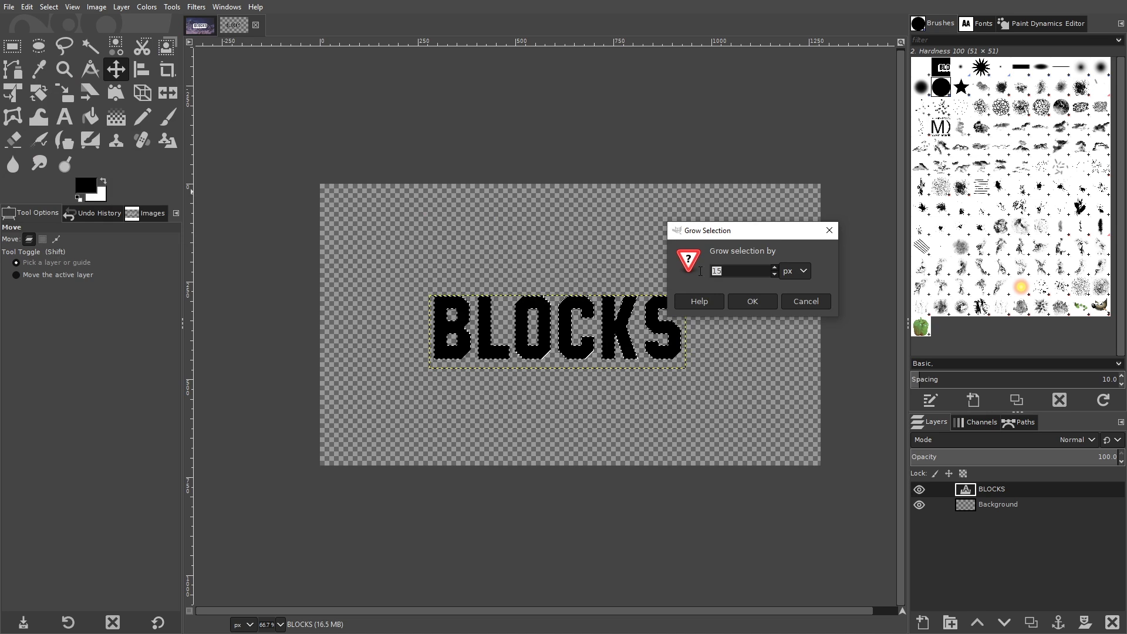
pyautogui.click(731, 275)
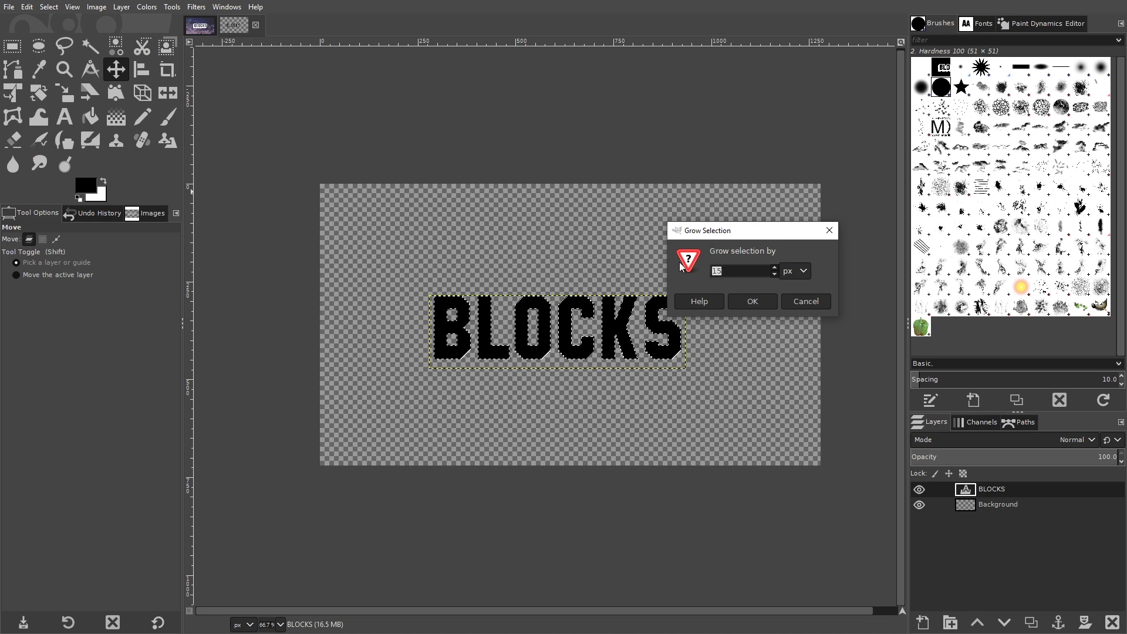
pyautogui.click(750, 302)
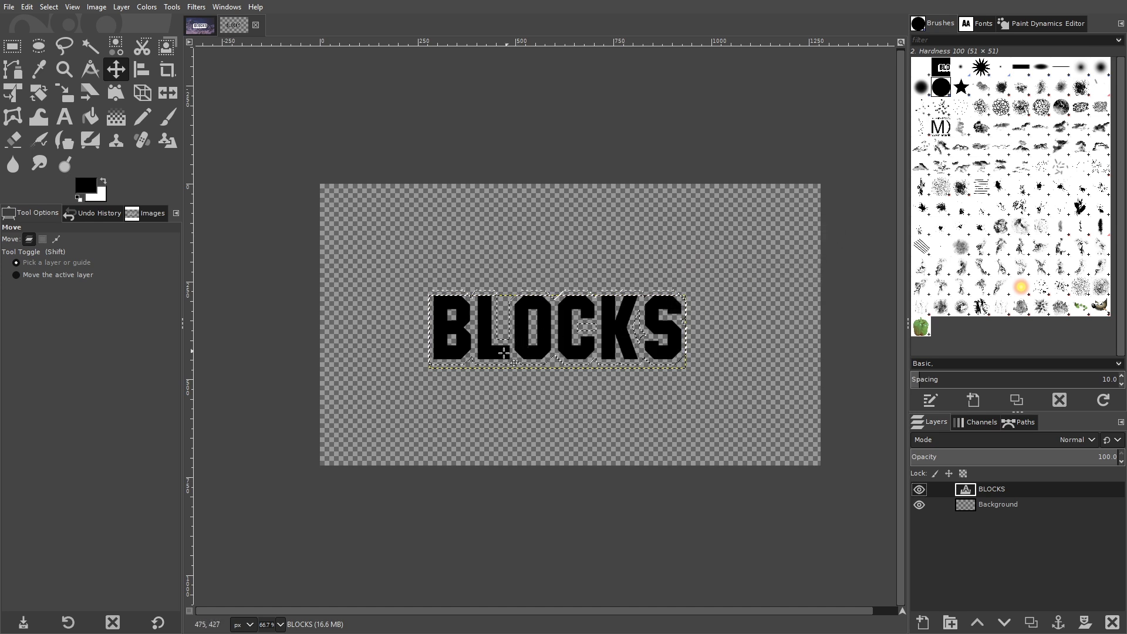
# Create a new transparent 1280 × 720 px layer and fill the grown selection on it with the white background color.
pyautogui.scroll(3, 461, 332)
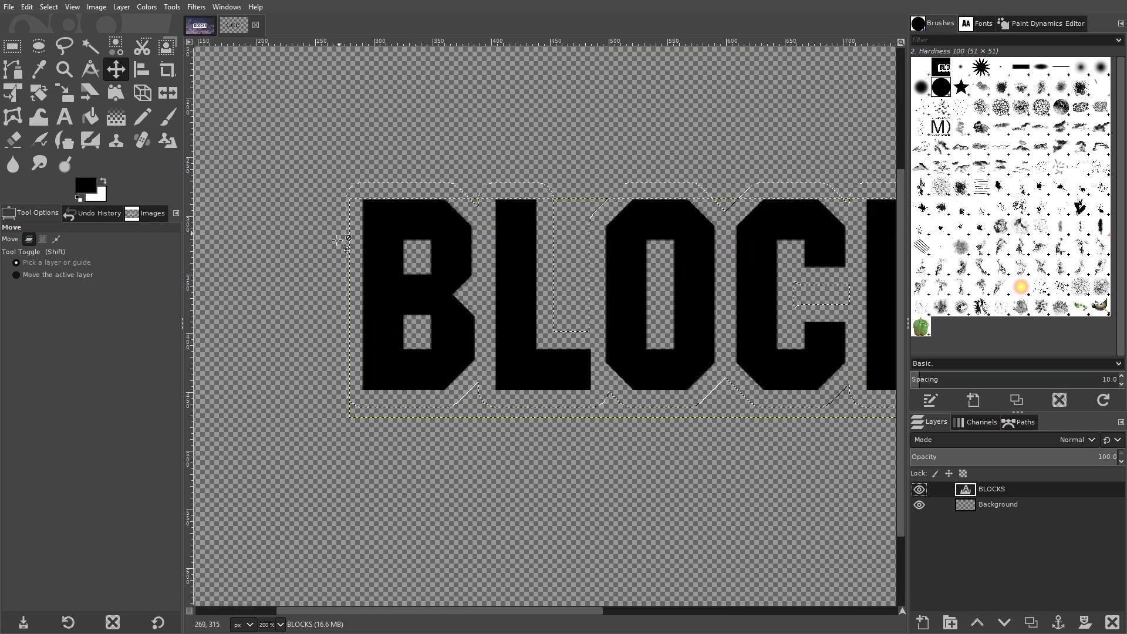
pyautogui.scroll(-2, 486, 258)
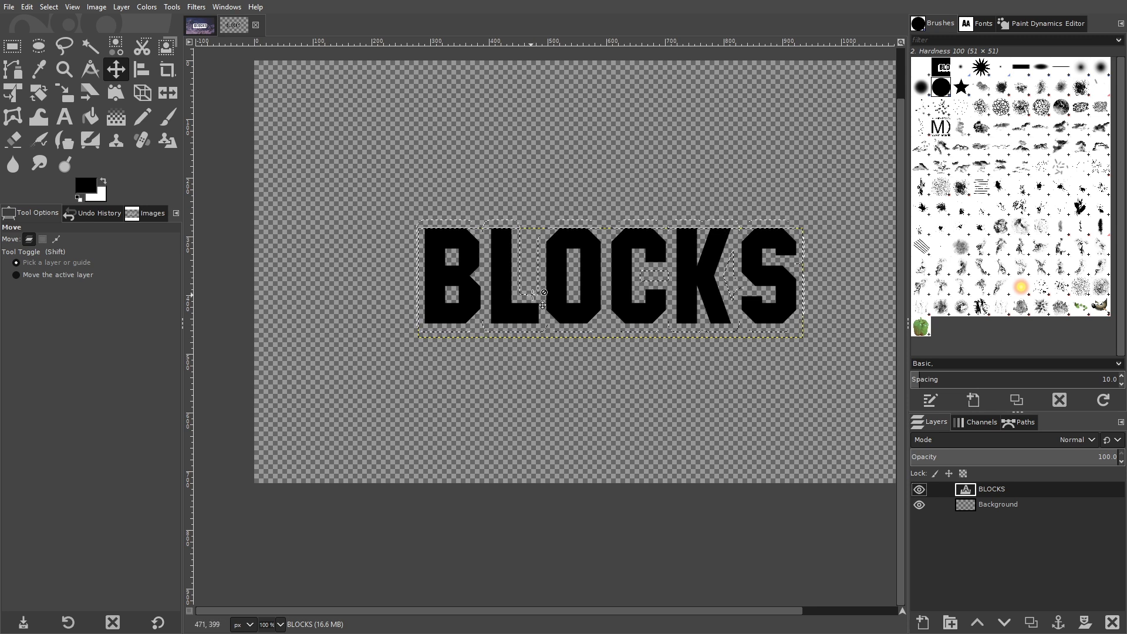
pyautogui.click(923, 623)
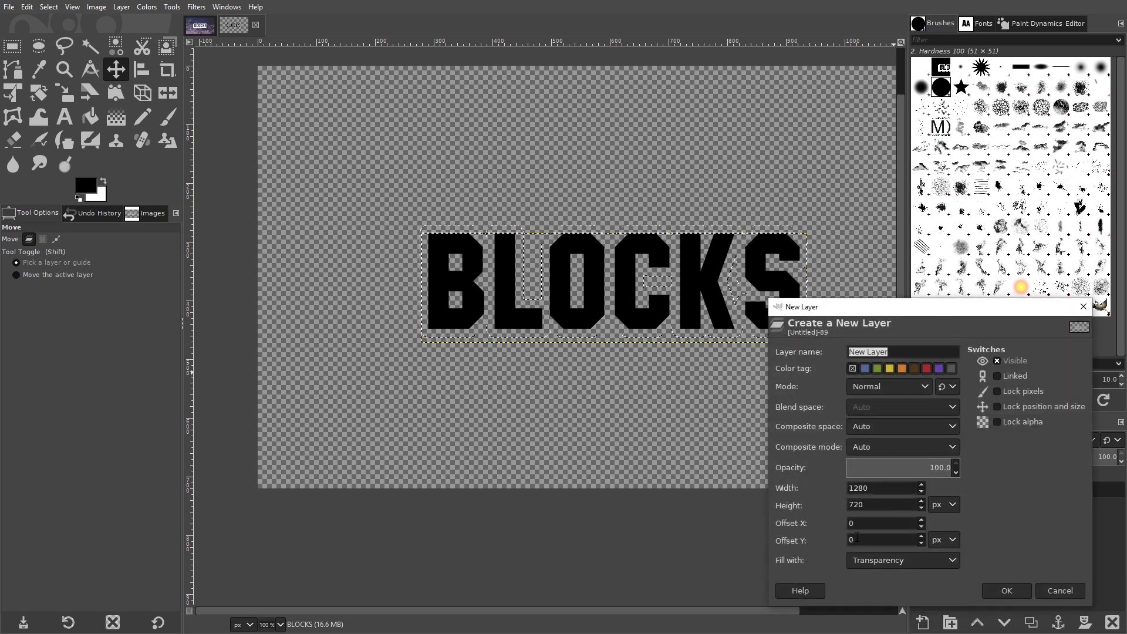
pyautogui.click(1006, 586)
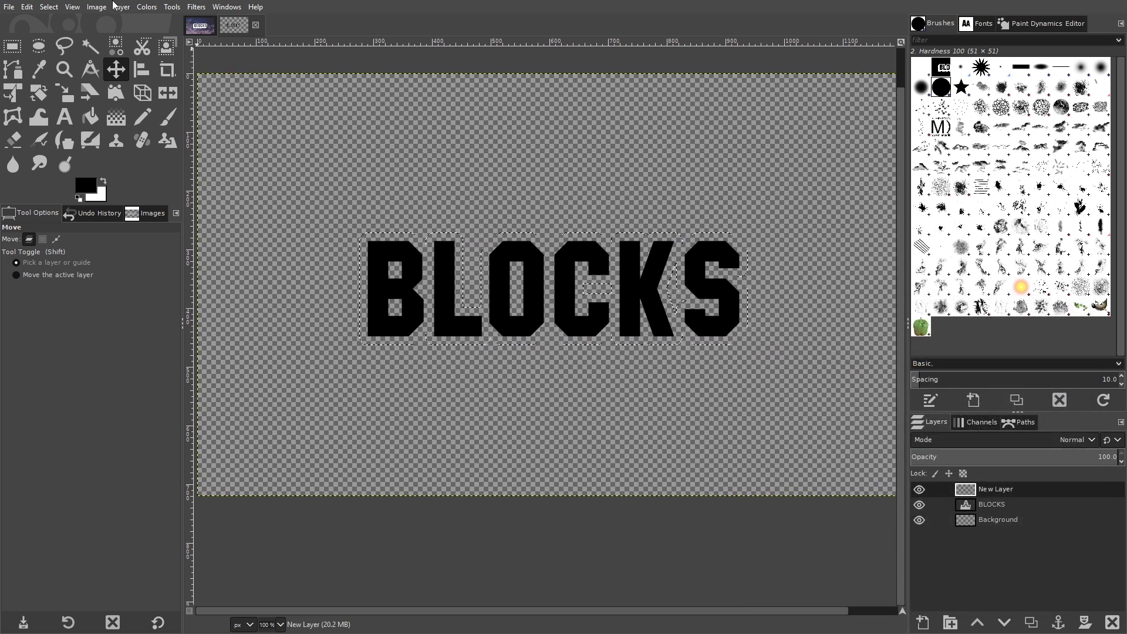
pyautogui.click(28, 7)
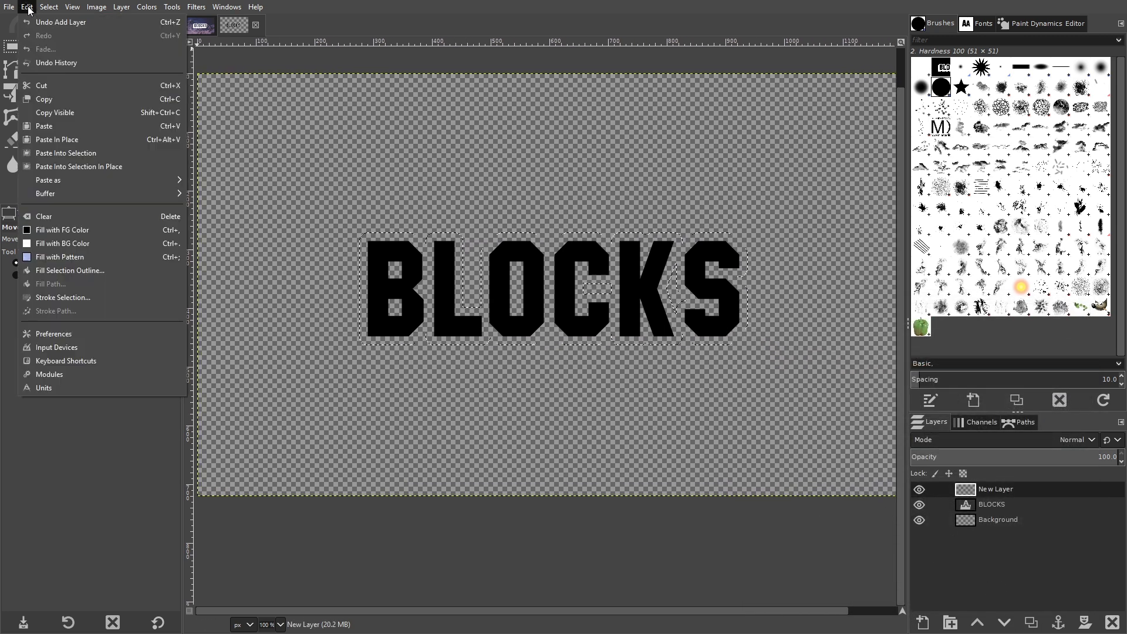
pyautogui.click(82, 246)
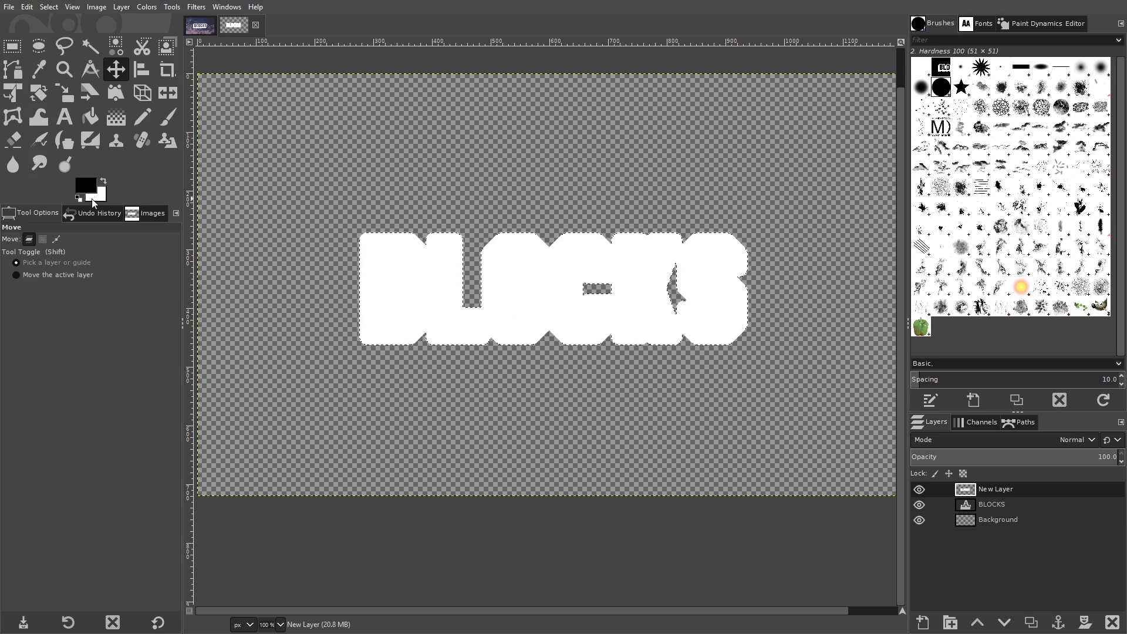
# Deselect everything and place the white-filled New Layer beneath the BLOCKS text layer.
pyautogui.moveTo(462, 283); pyautogui.dragTo(474, 292)
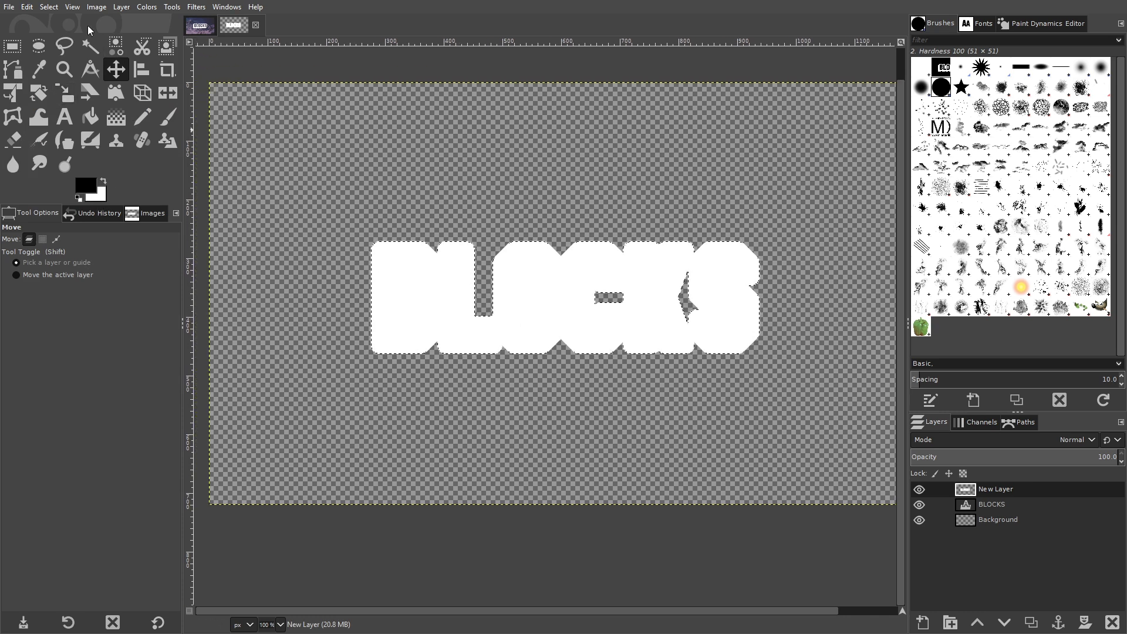
pyautogui.click(49, 7)
pyautogui.click(62, 36)
pyautogui.moveTo(998, 486); pyautogui.dragTo(1007, 506)
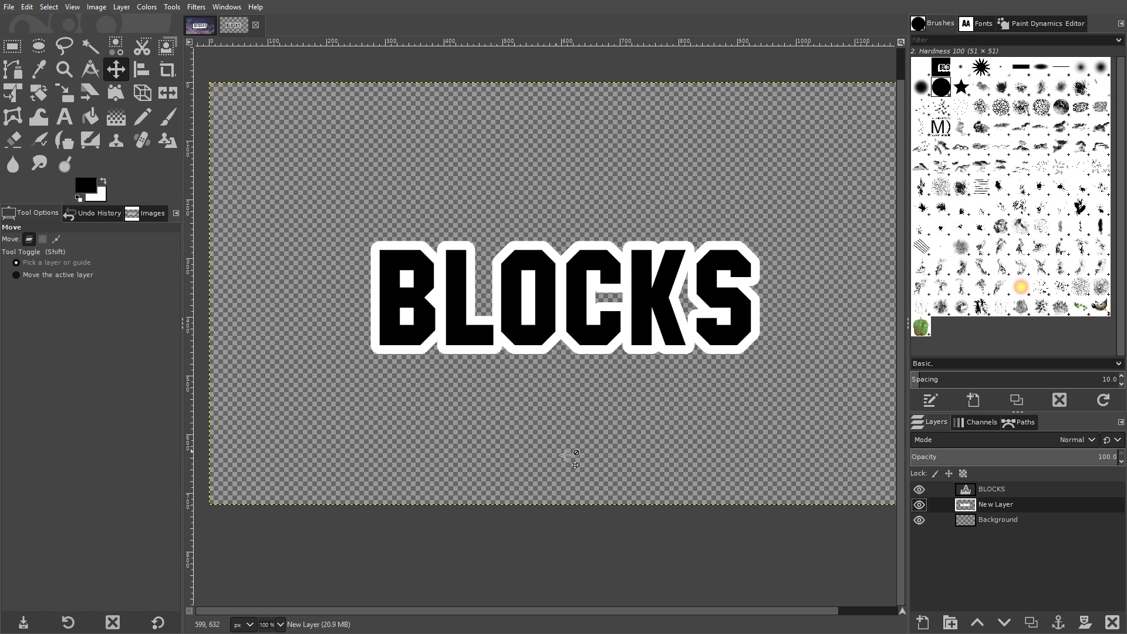
# Apply a Linear Motion Blur to the white outline layer with an angle of 140 and a length of about 47.
pyautogui.hscroll(2, 736, 438)
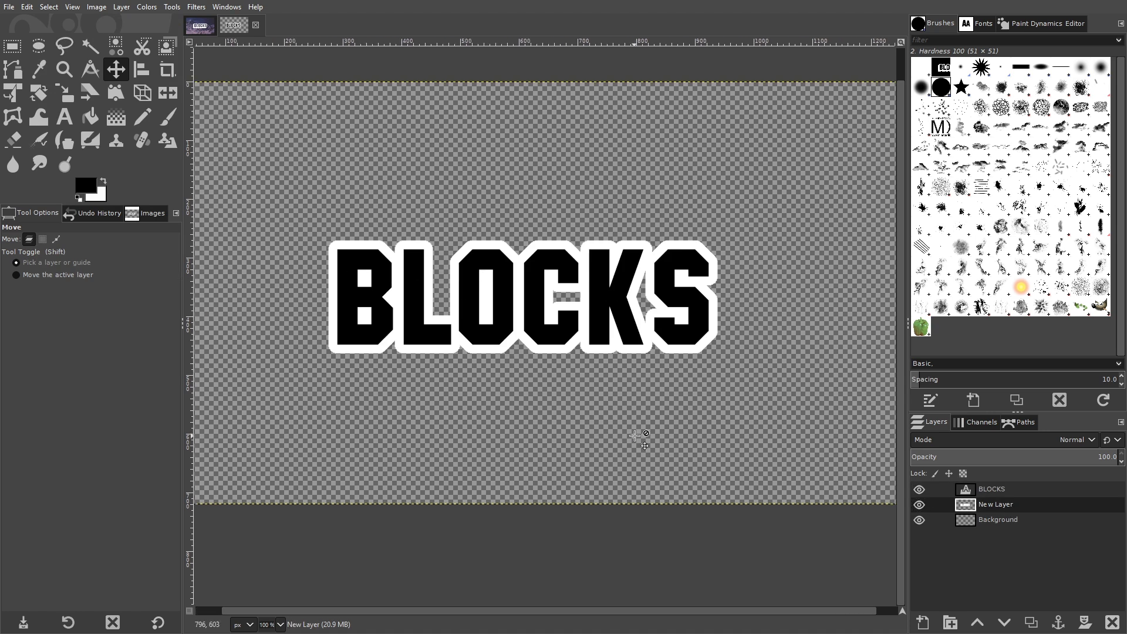
pyautogui.click(197, 6)
pyautogui.click(396, 62)
pyautogui.click(196, 7)
pyautogui.moveTo(238, 82)
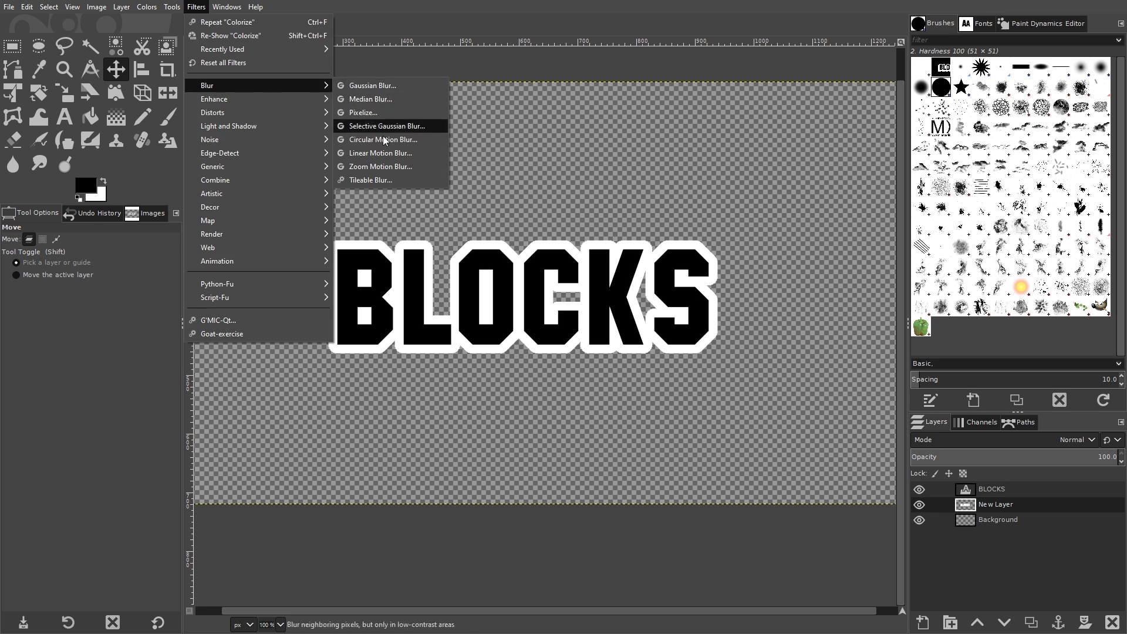
pyautogui.click(385, 153)
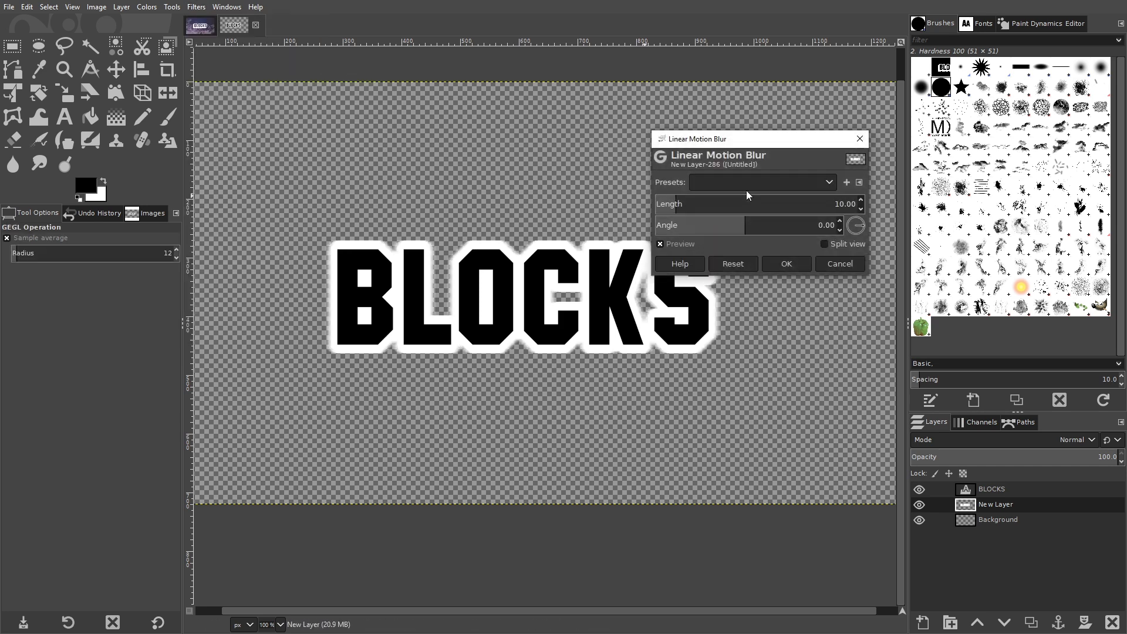
pyautogui.moveTo(767, 142); pyautogui.dragTo(894, 179)
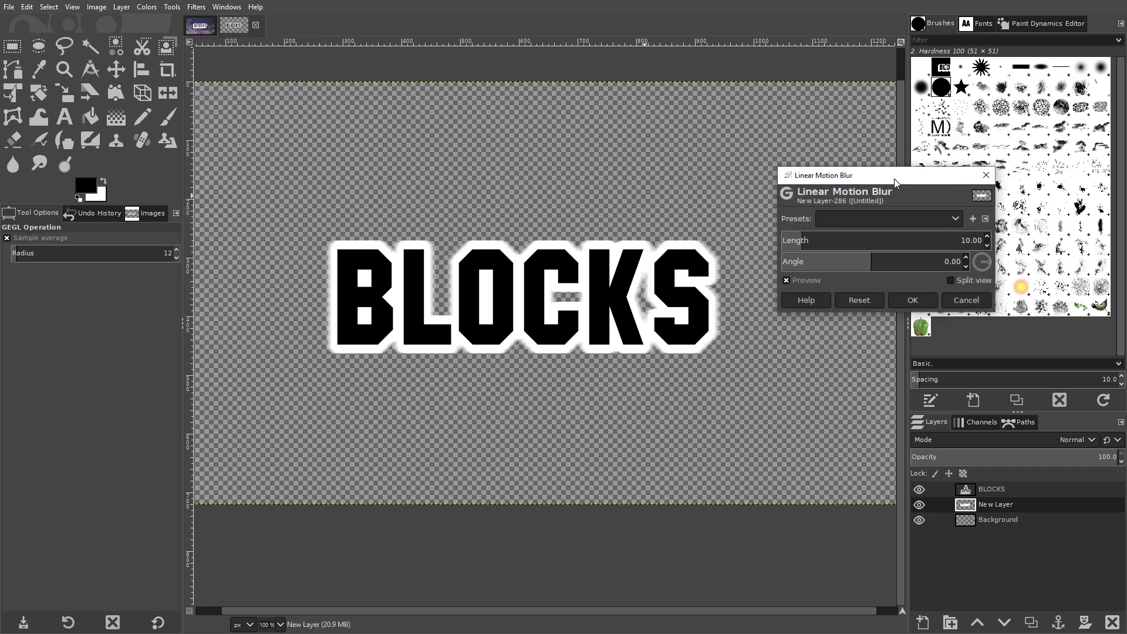
pyautogui.doubleClick(951, 261)
pyautogui.write('1')
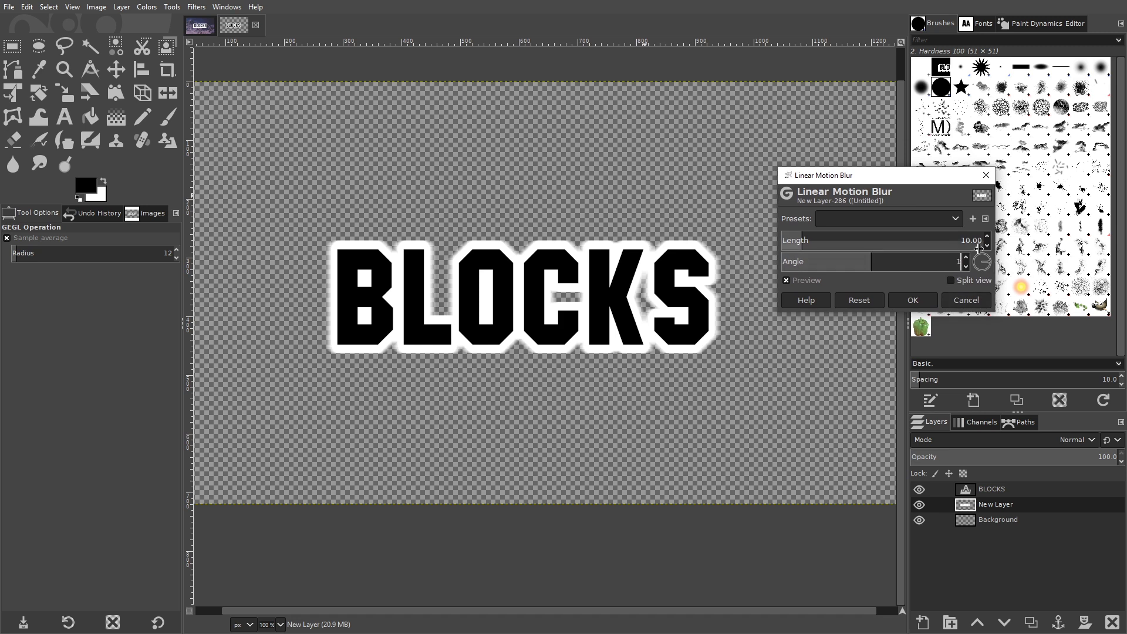
pyautogui.write('40')
pyautogui.press('Return')
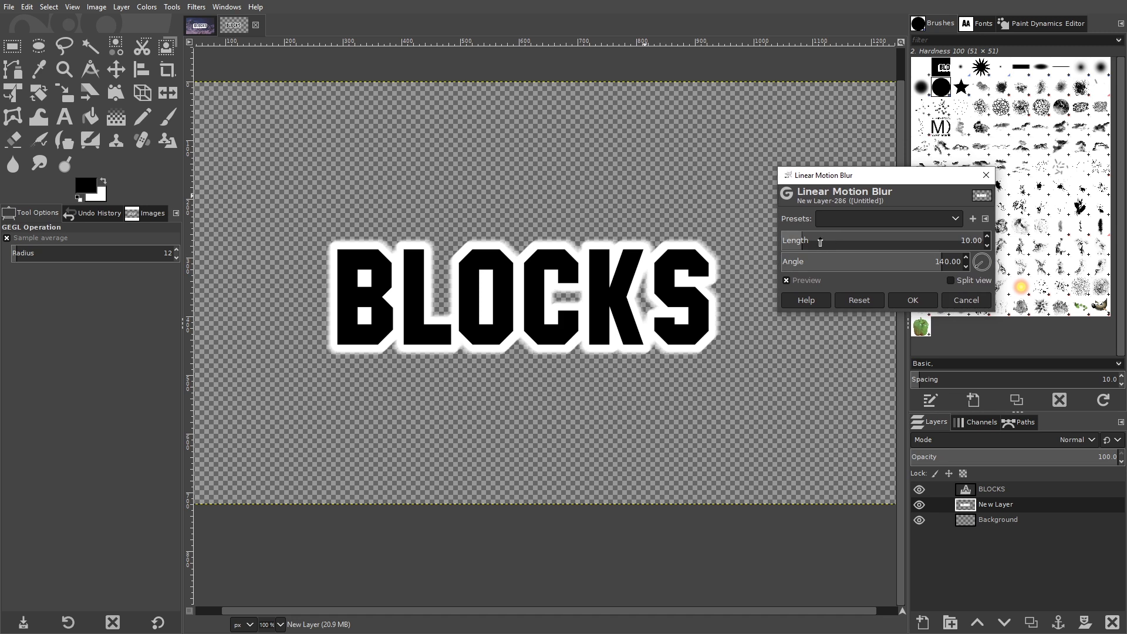
pyautogui.moveTo(809, 239); pyautogui.dragTo(840, 243)
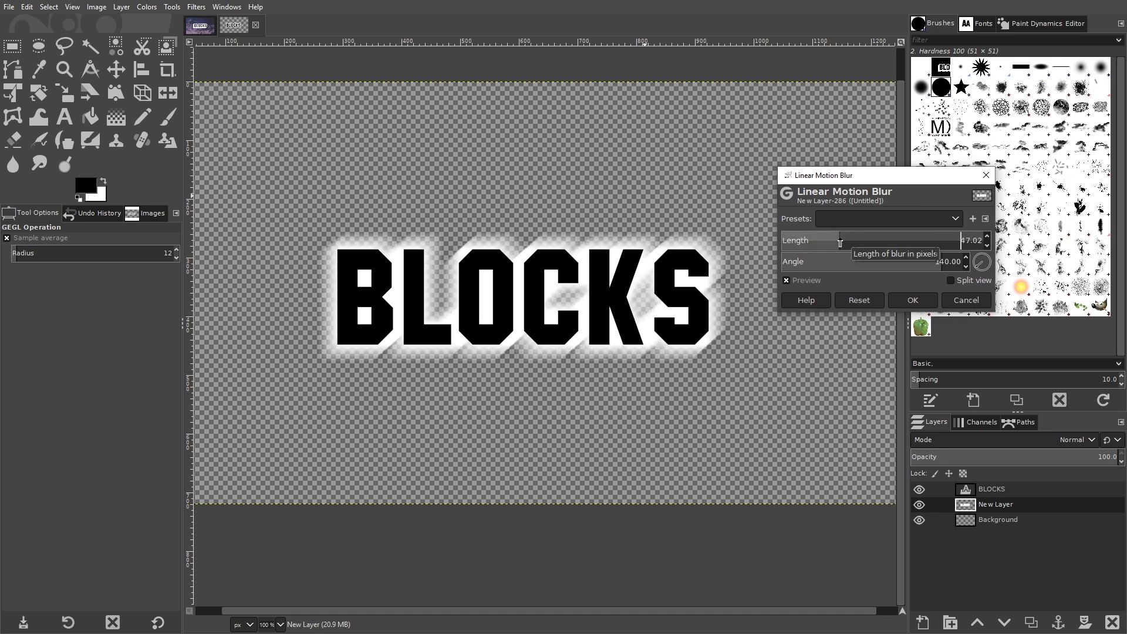
pyautogui.click(911, 302)
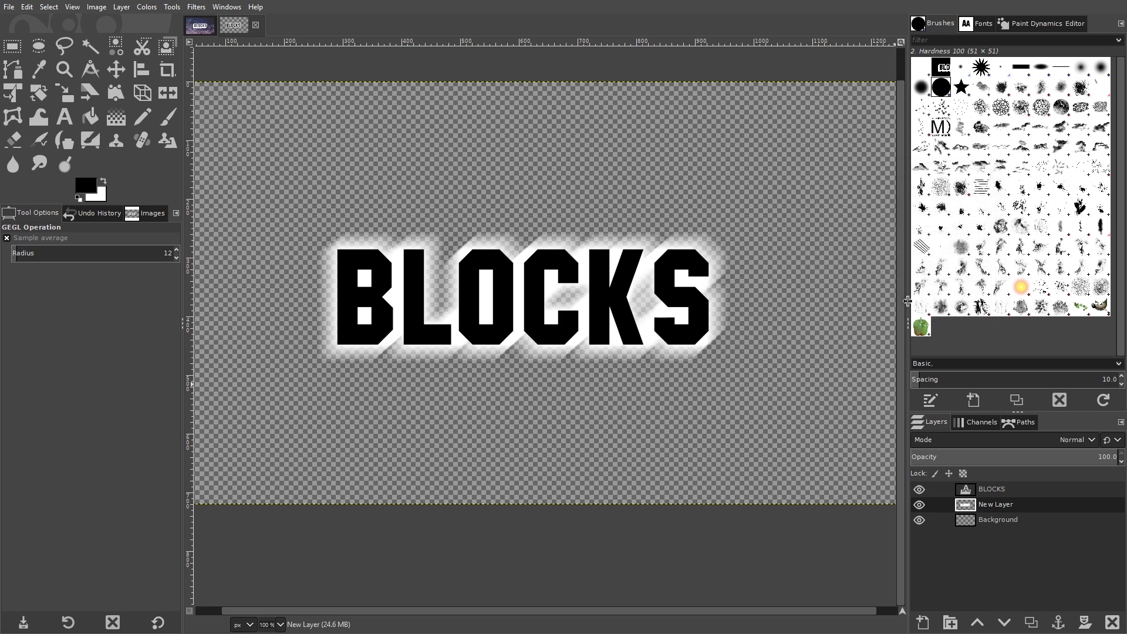
# Swap the colors so white is the foreground and bucket-fill the blurred outline's faded edge below the letter B.
pyautogui.click(103, 183)
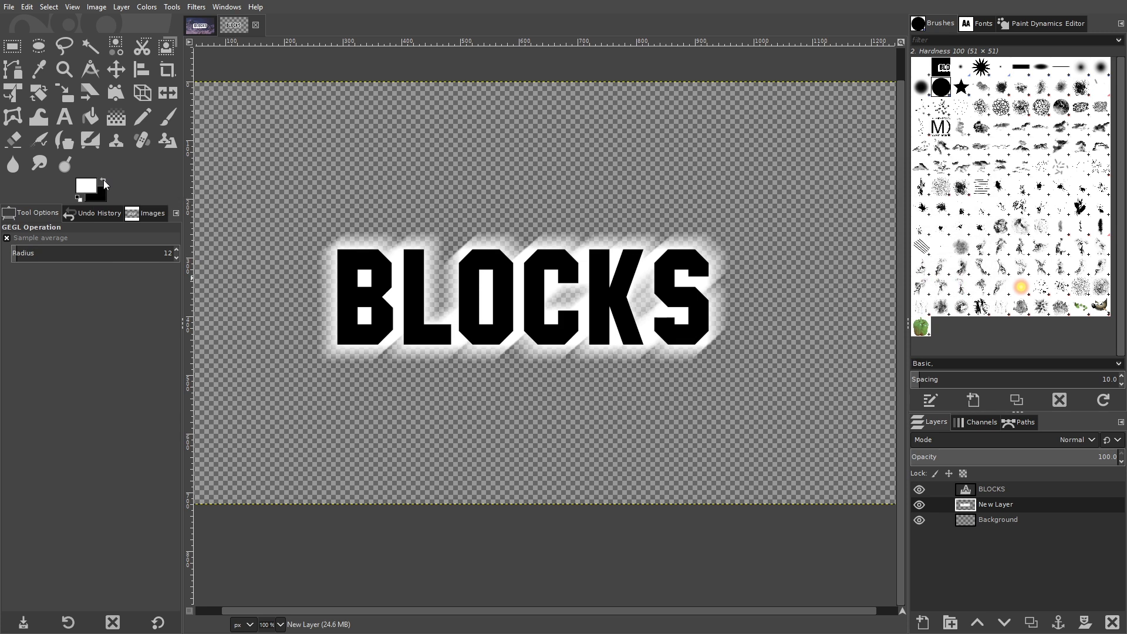
pyautogui.click(91, 117)
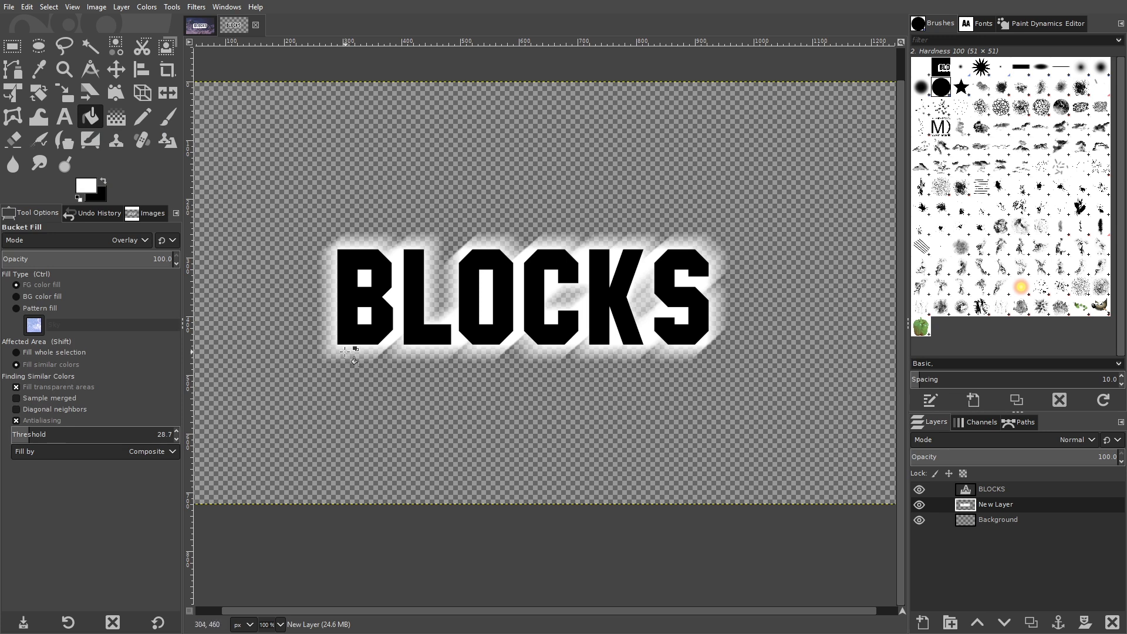
pyautogui.scroll(4, 341, 351)
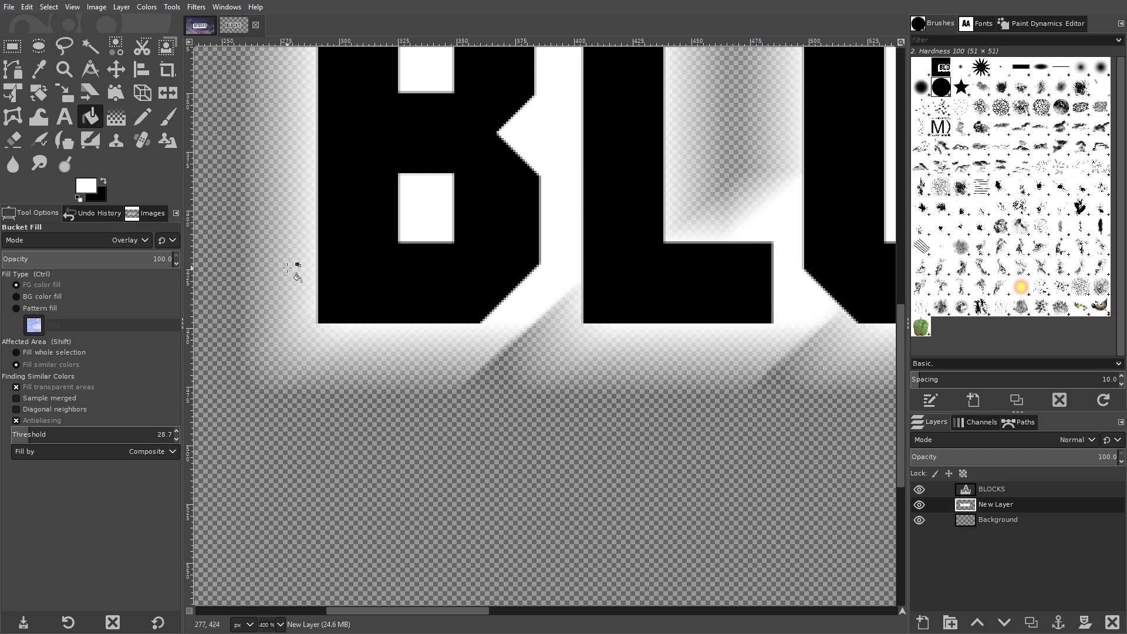
pyautogui.click(361, 355)
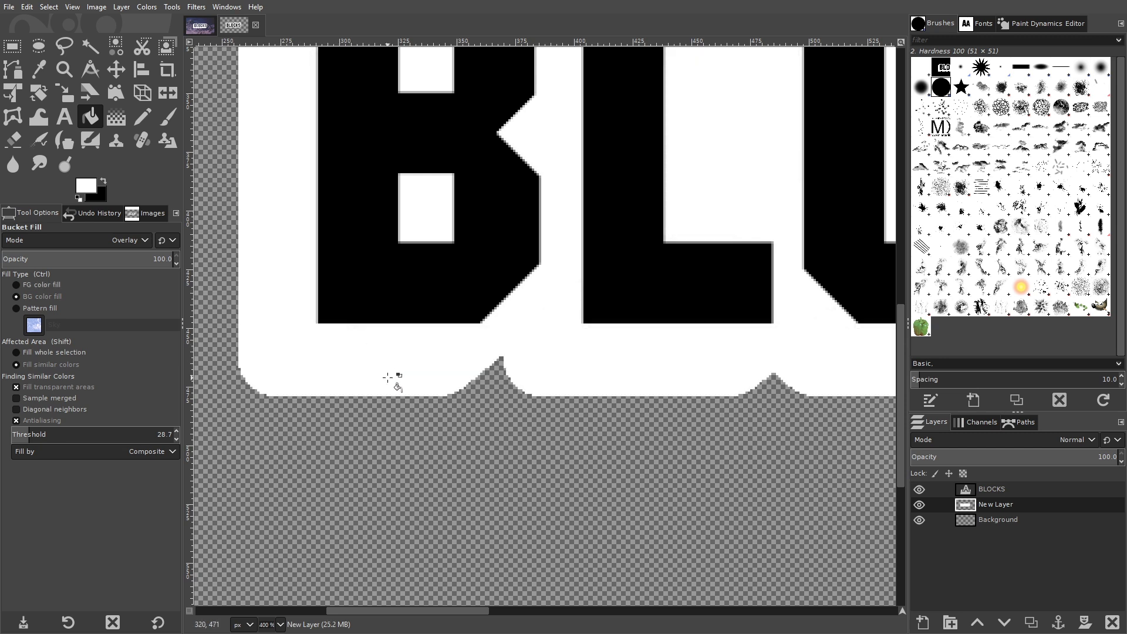
# Move the BLOCKS text layer slightly up and to the right so the white shape extends at its lower left.
pyautogui.scroll(-4, 393, 382)
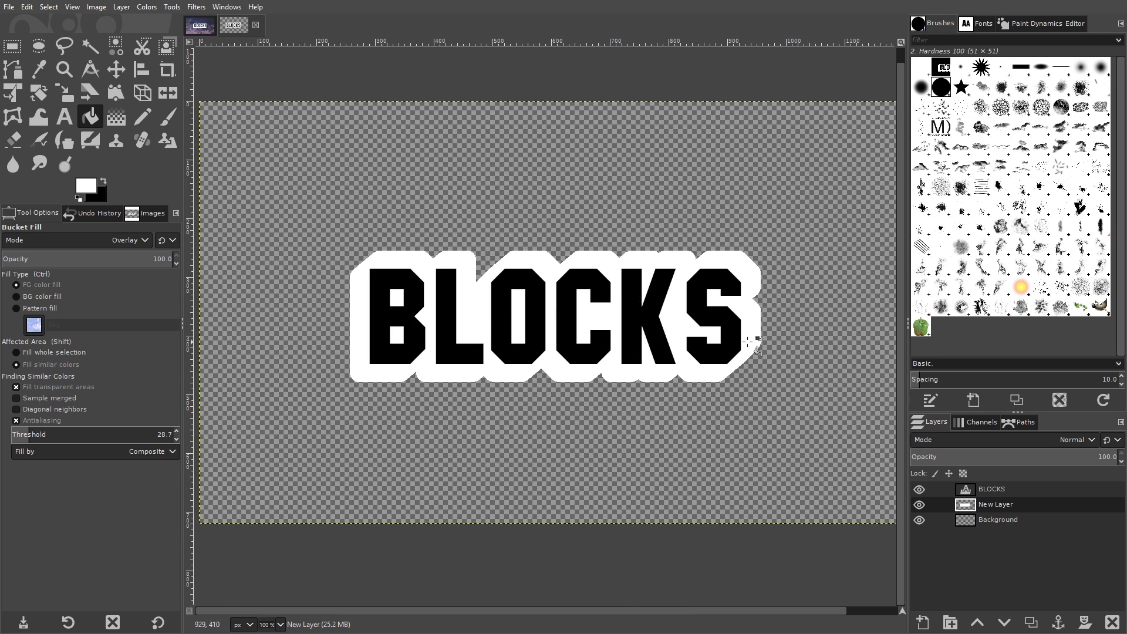
pyautogui.moveTo(702, 435); pyautogui.dragTo(705, 447)
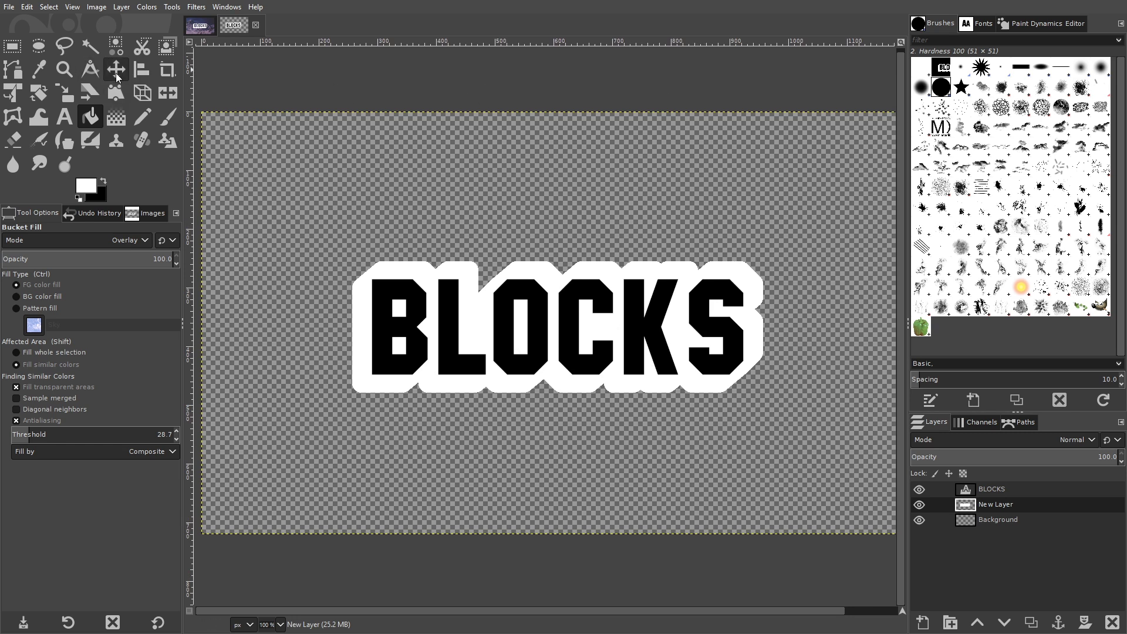
pyautogui.click(115, 69)
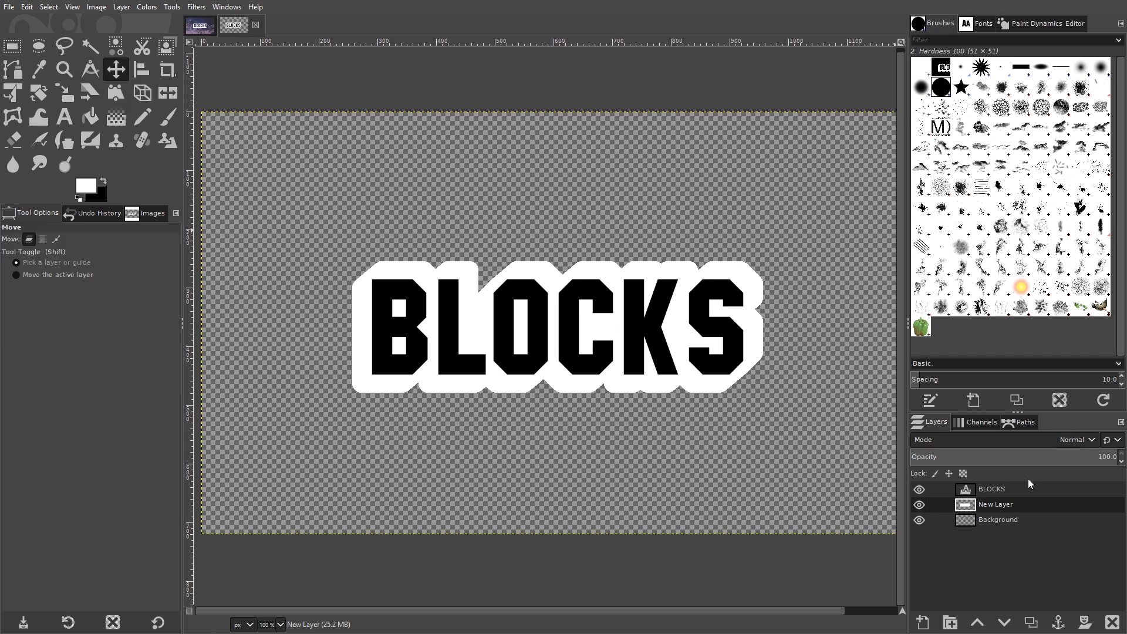
pyautogui.click(1000, 490)
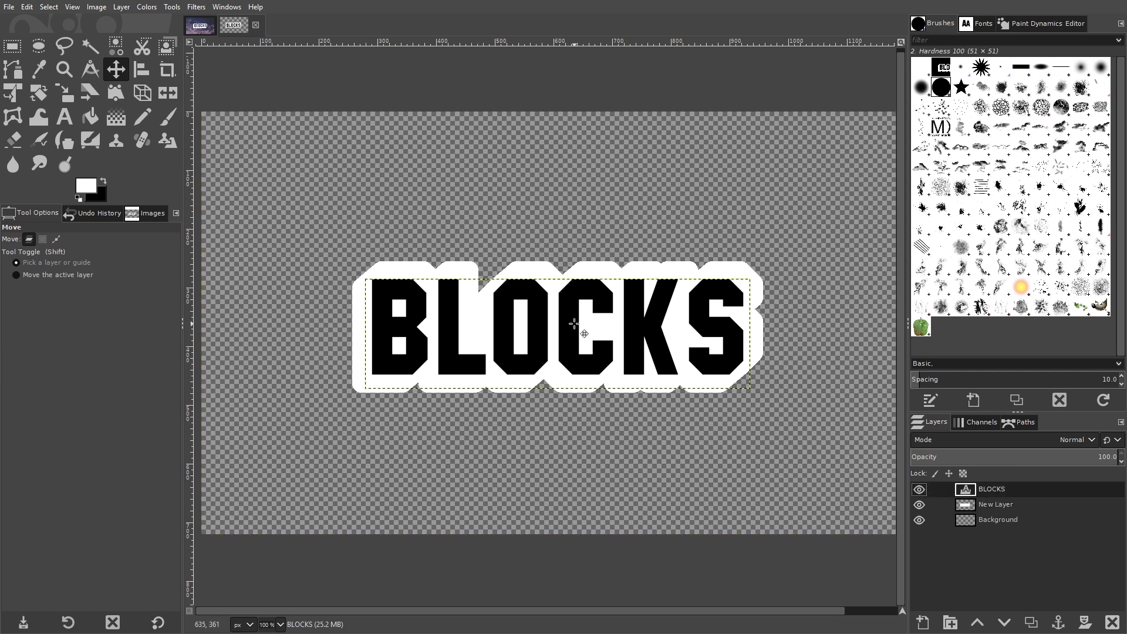
pyautogui.moveTo(570, 324); pyautogui.dragTo(579, 315)
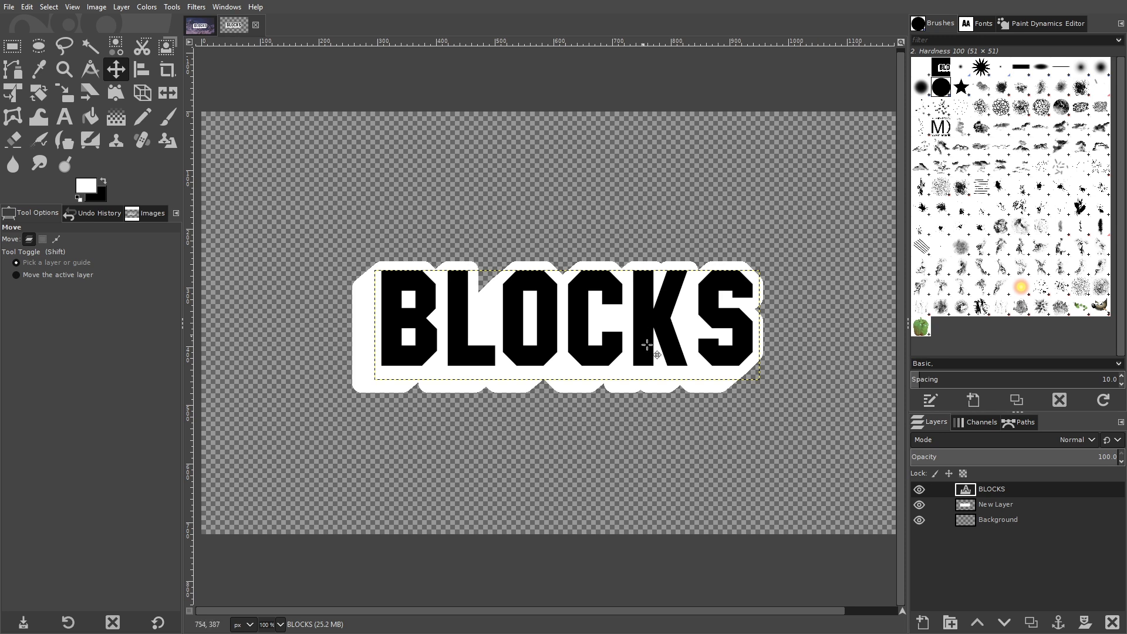
pyautogui.scroll(4, 727, 297)
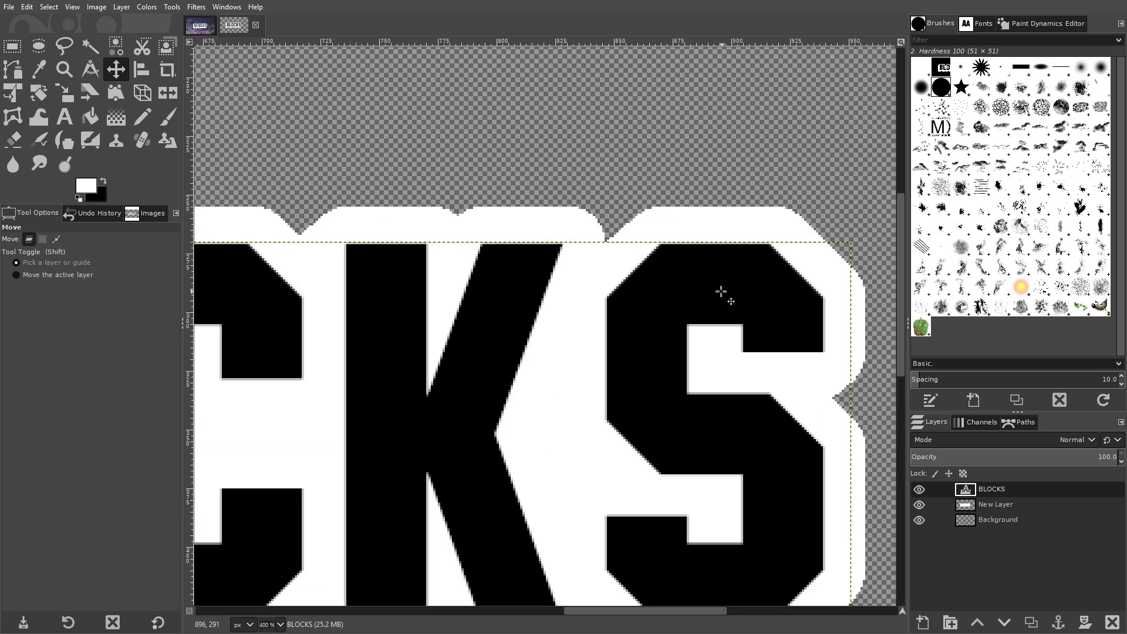
pyautogui.moveTo(716, 289); pyautogui.dragTo(725, 297)
# Create a selection from the BLOCKS text layer's alpha and delete the text layer.
pyautogui.scroll(-4, 724, 297)
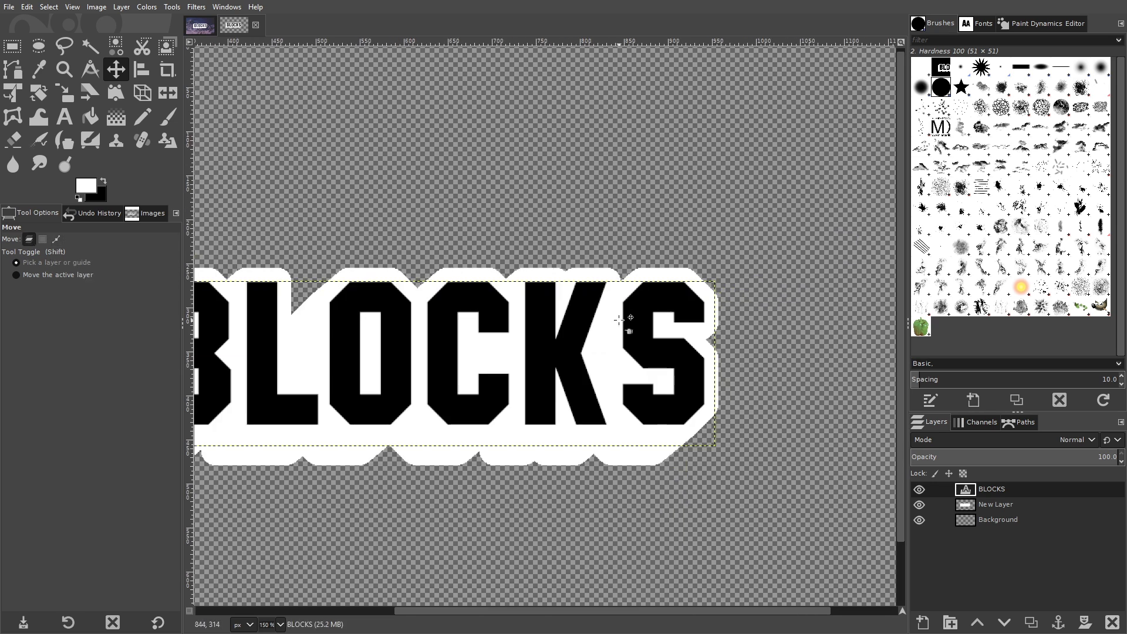
pyautogui.scroll(1, 602, 361)
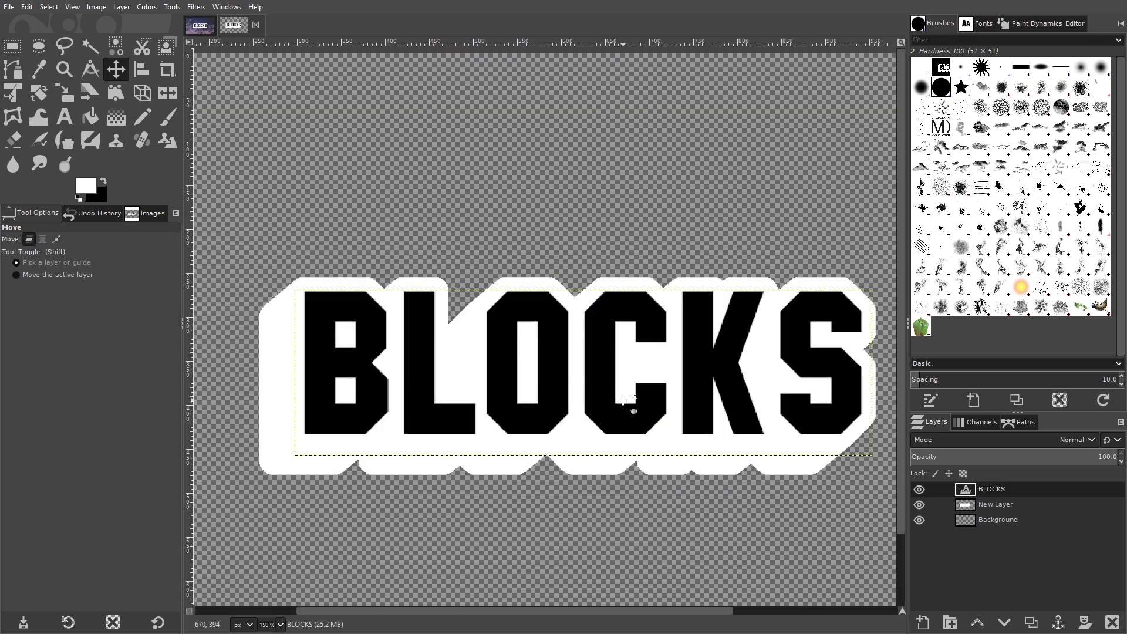
pyautogui.scroll(-1, 658, 404)
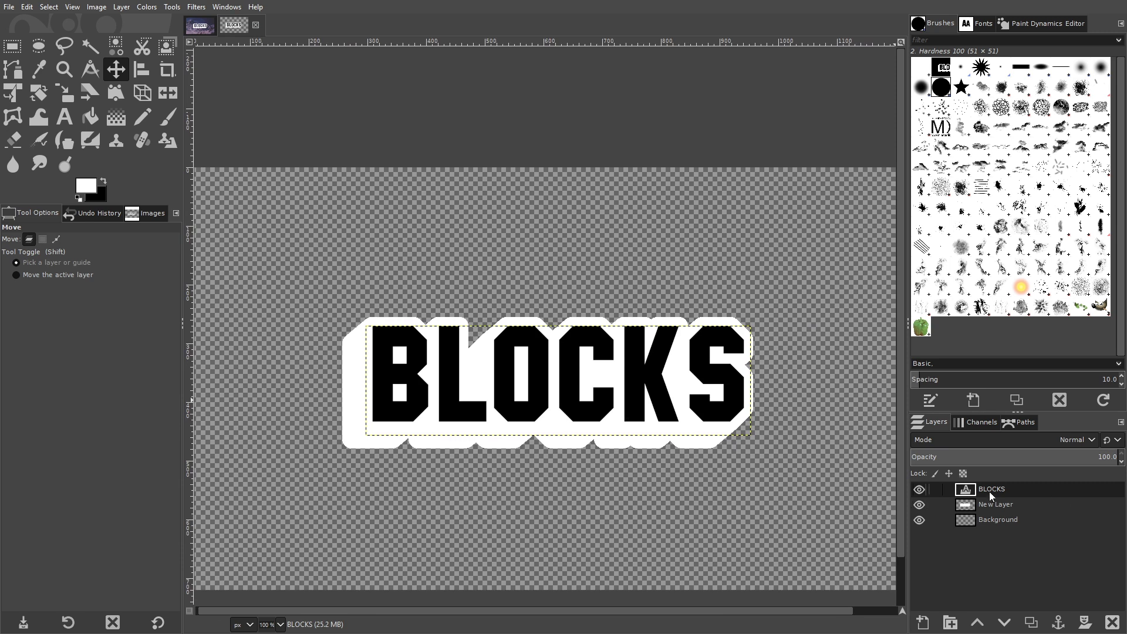
pyautogui.rightClick(999, 490)
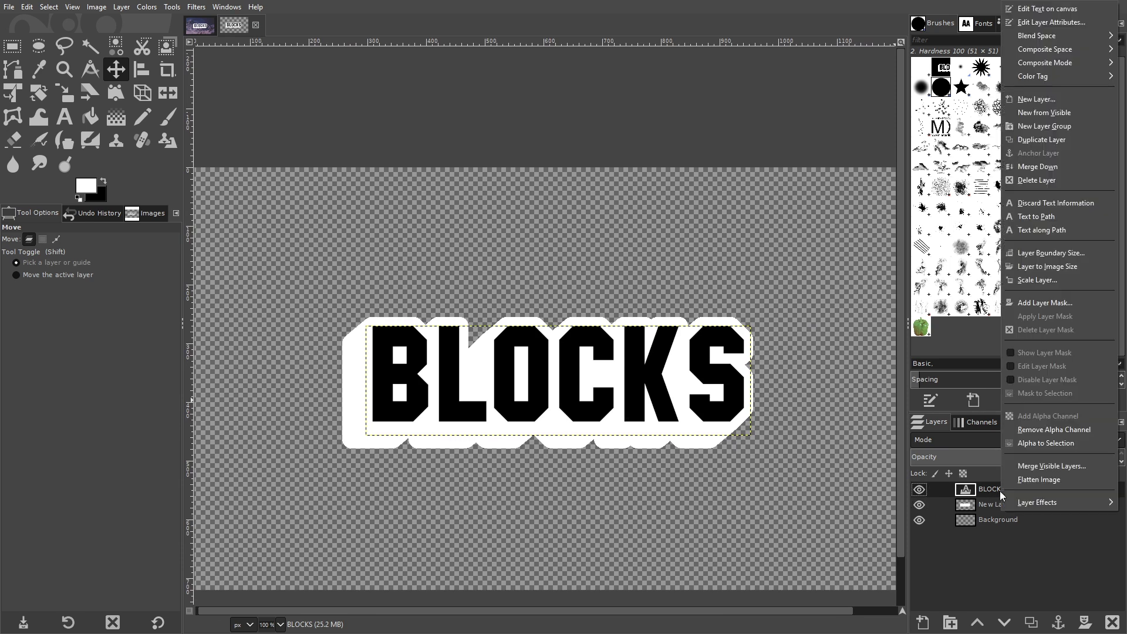
pyautogui.click(1044, 449)
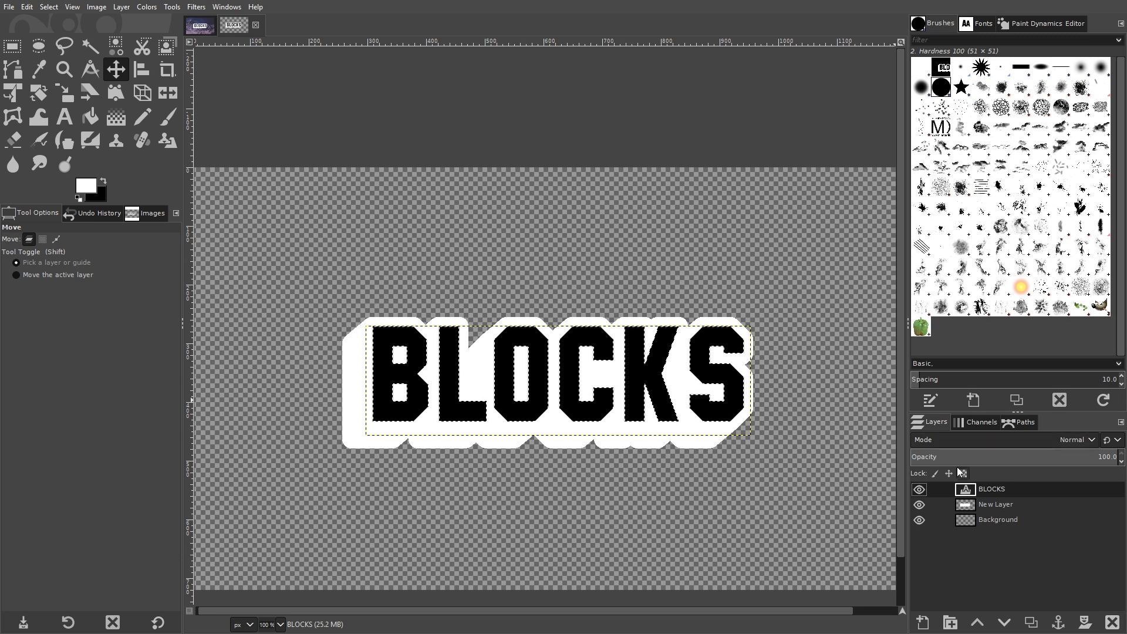
pyautogui.click(1114, 623)
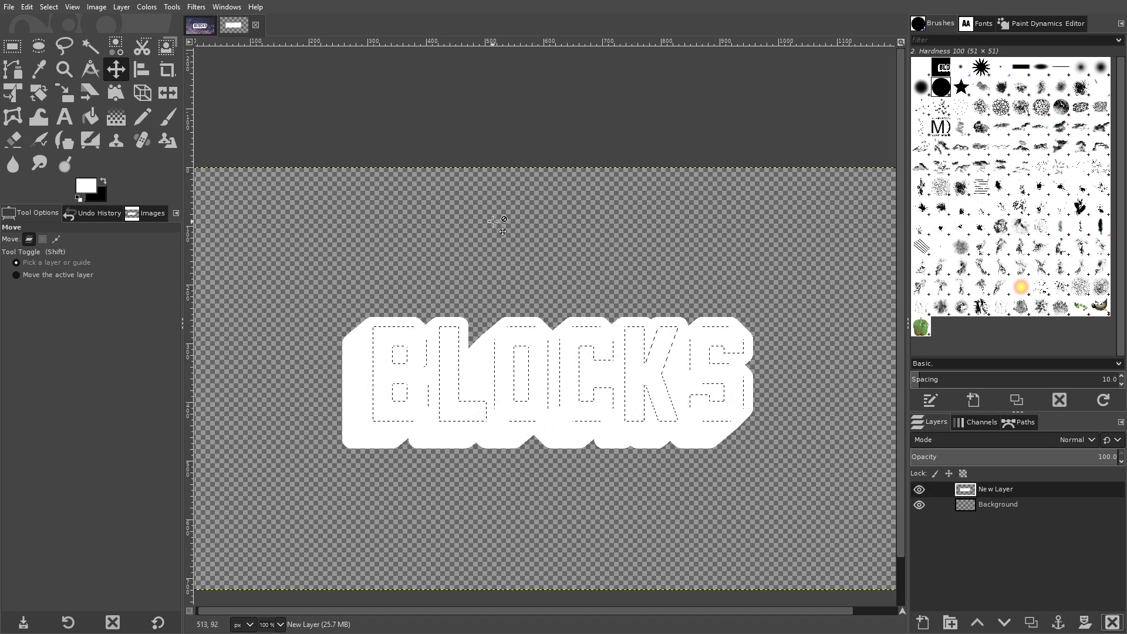
# Clear the selected letter shapes from New Layer and deselect everything.
pyautogui.click(27, 9)
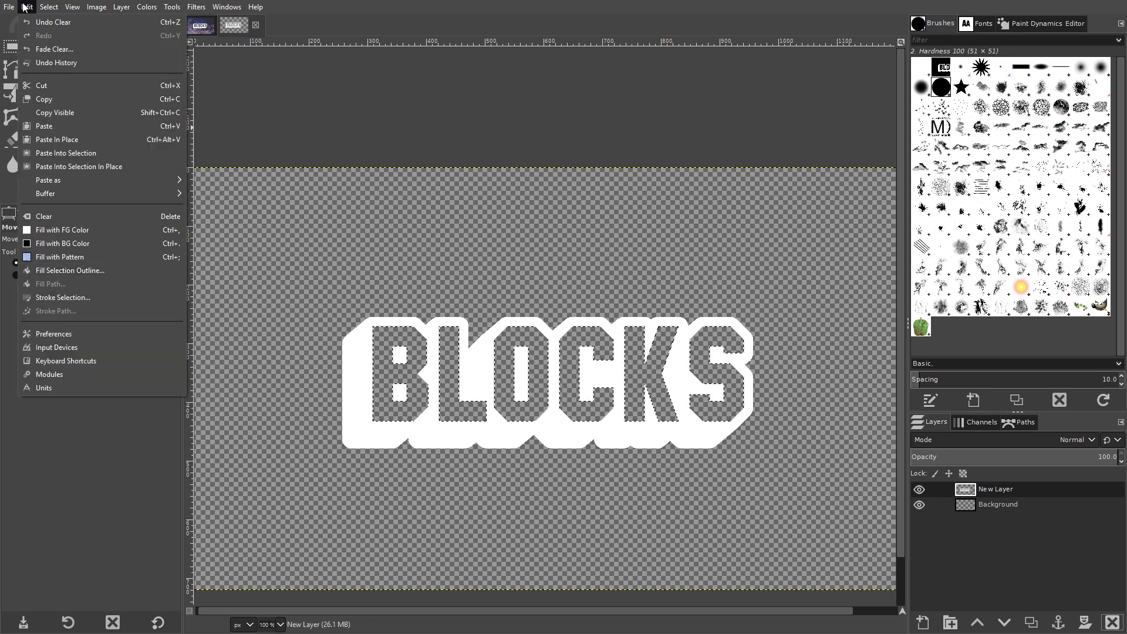
pyautogui.click(539, 371)
pyautogui.click(49, 7)
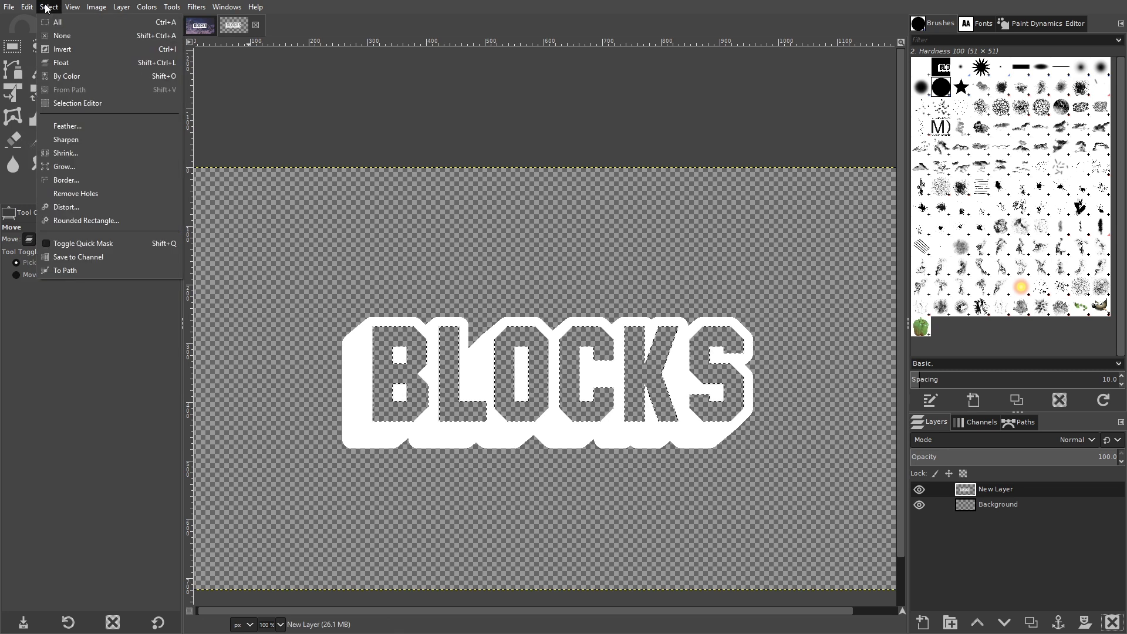
pyautogui.click(59, 36)
# Start Colorize on the cut-out BLOCKS layer, lower its lightness and shift its hue to green.
pyautogui.scroll(-1, 405, 294)
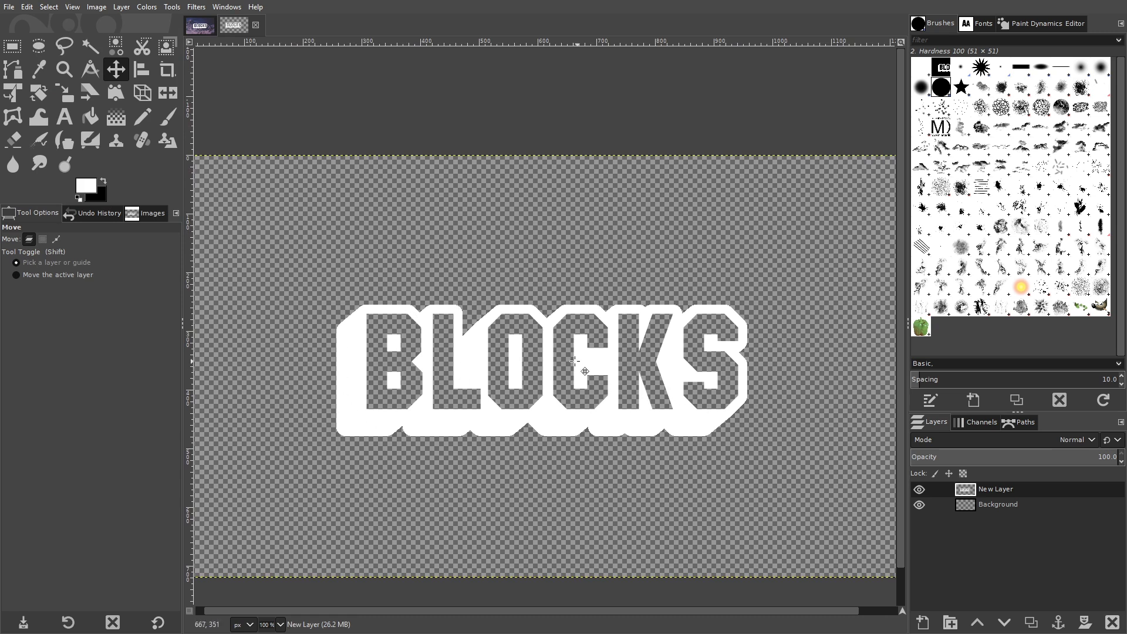
pyautogui.scroll(-2, 668, 403)
pyautogui.hscroll(2, 668, 404)
pyautogui.hscroll(1, 668, 404)
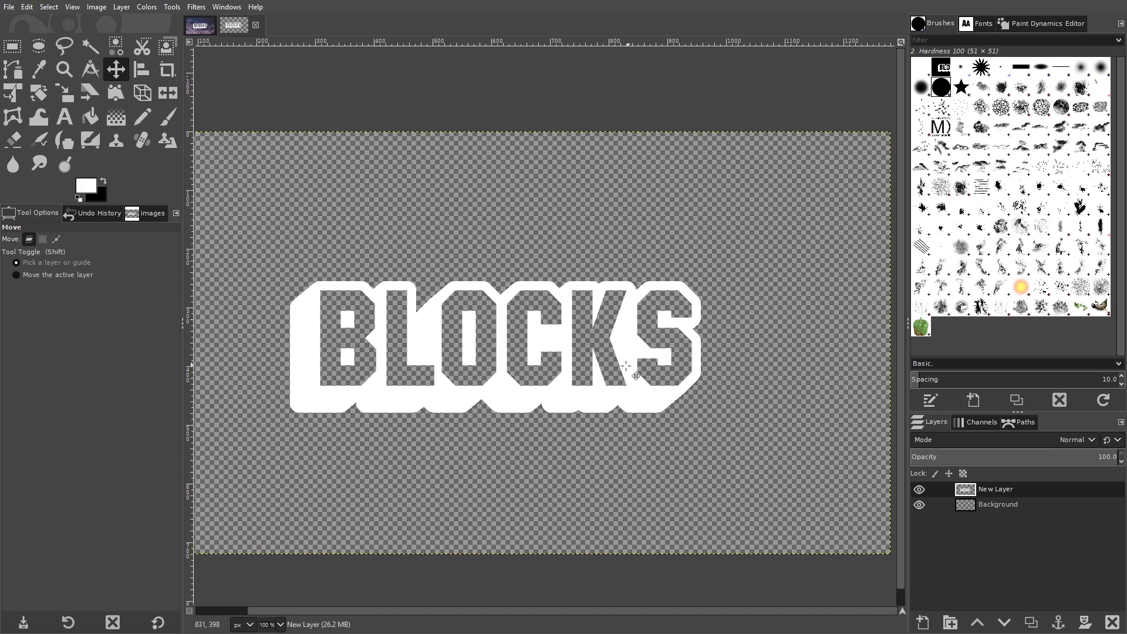
pyautogui.scroll(1, 629, 421)
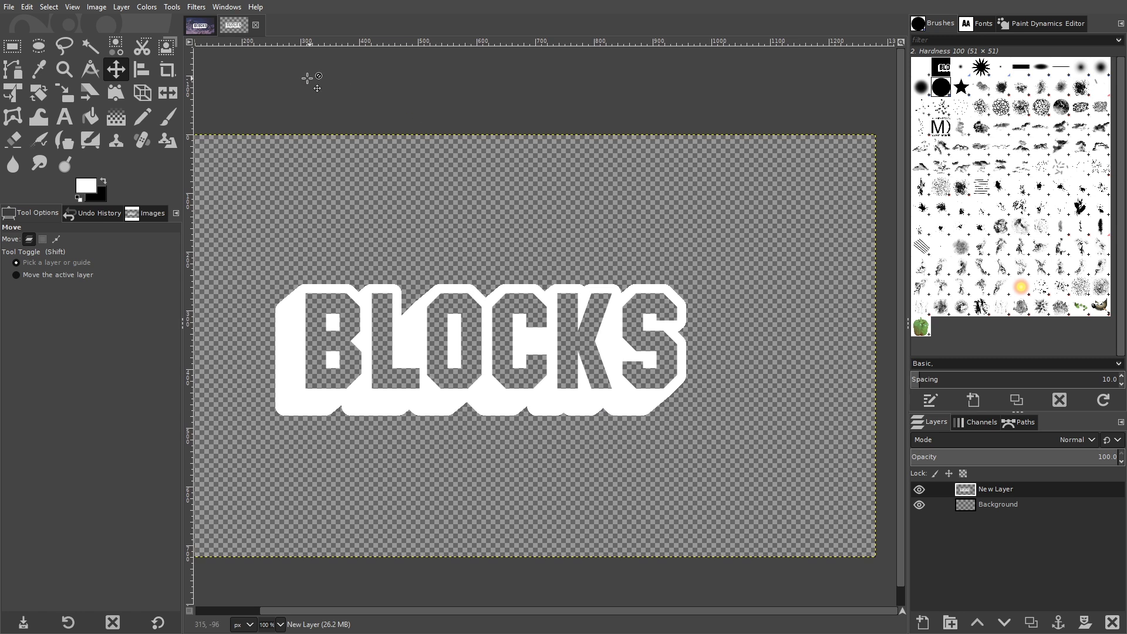
pyautogui.click(147, 7)
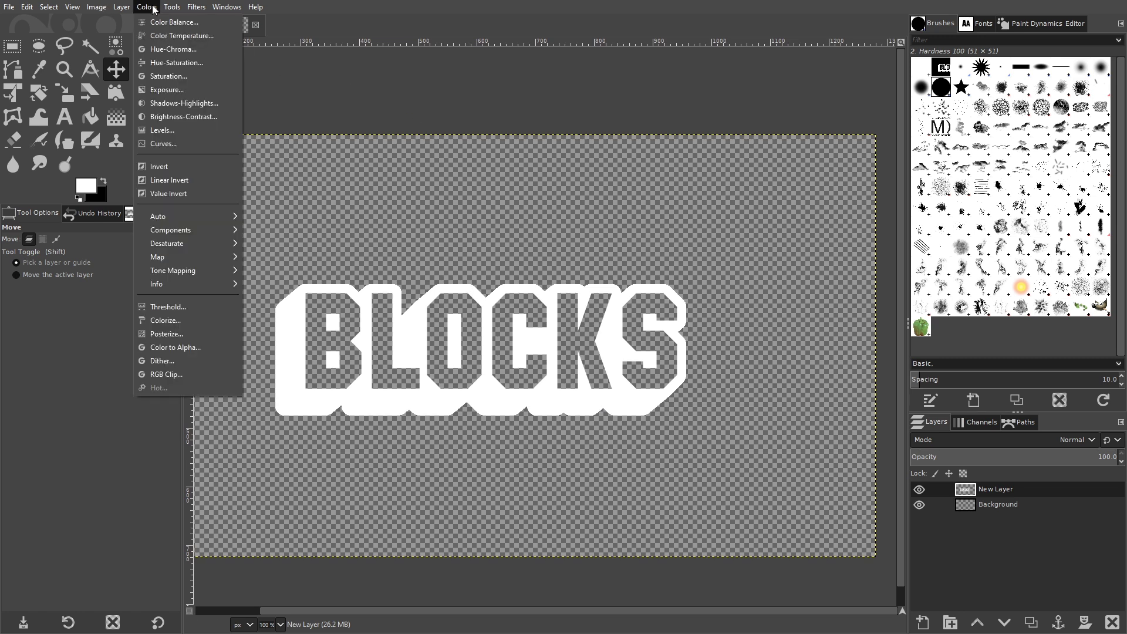
pyautogui.click(185, 321)
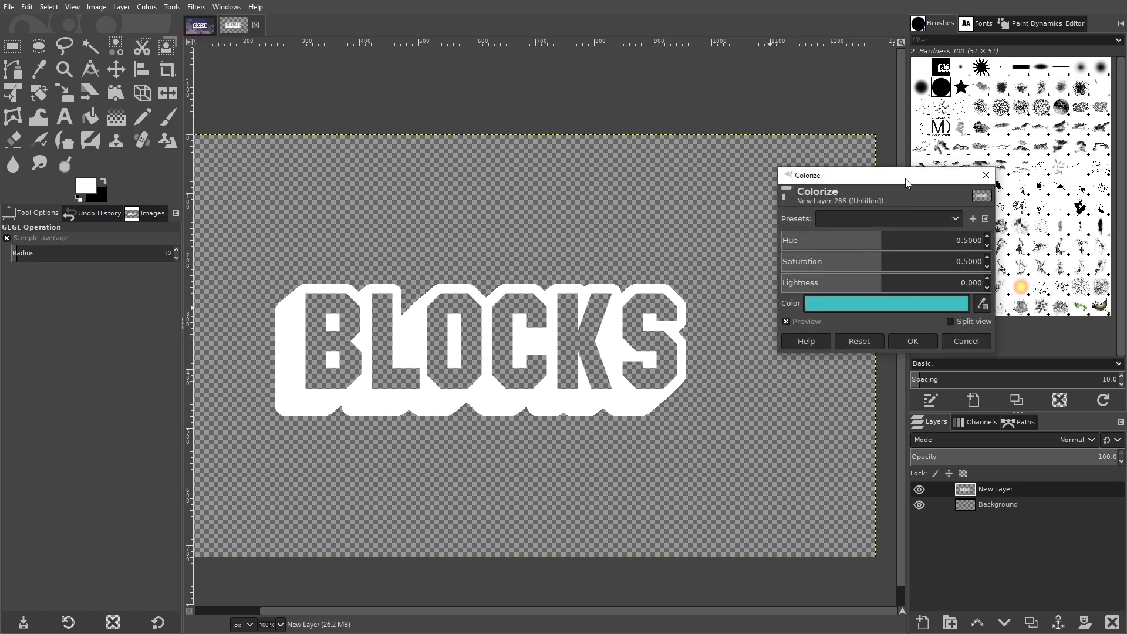
pyautogui.moveTo(906, 183); pyautogui.dragTo(911, 159)
pyautogui.moveTo(887, 218)
pyautogui.mouseDown()
pyautogui.moveTo(905, 221)
pyautogui.moveTo(834, 218)
pyautogui.moveTo(904, 217)
pyautogui.mouseUp()
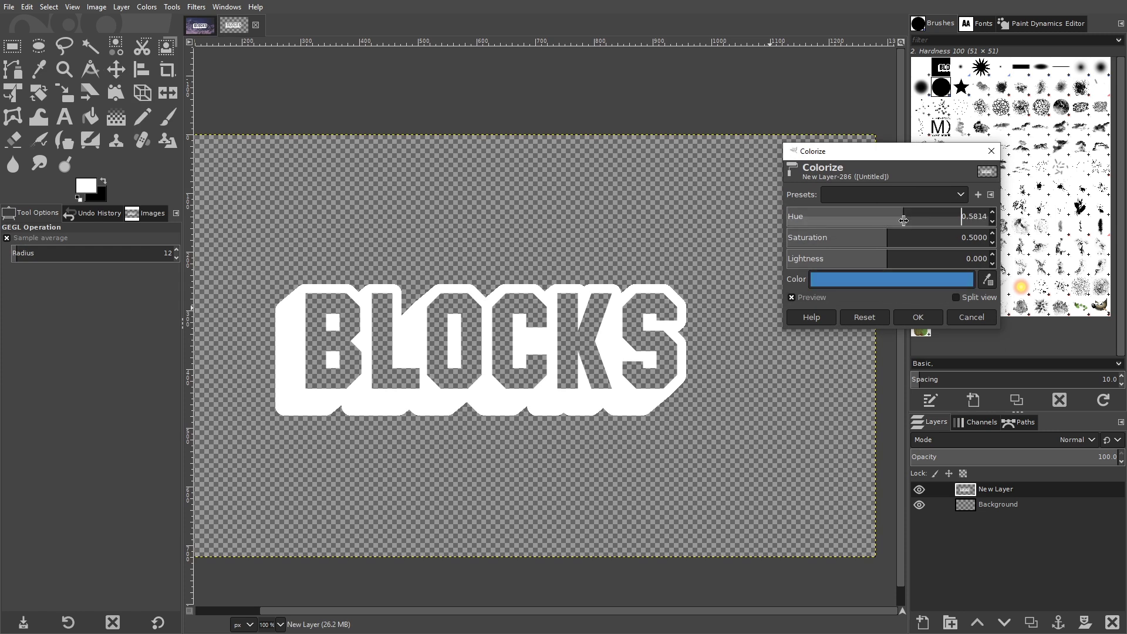
pyautogui.moveTo(890, 259); pyautogui.dragTo(845, 259)
pyautogui.moveTo(902, 217); pyautogui.dragTo(878, 205)
# Choose a dark red Colorize color with hue 0, saturation about 0.90 and lightness about -0.54.
pyautogui.click(893, 278)
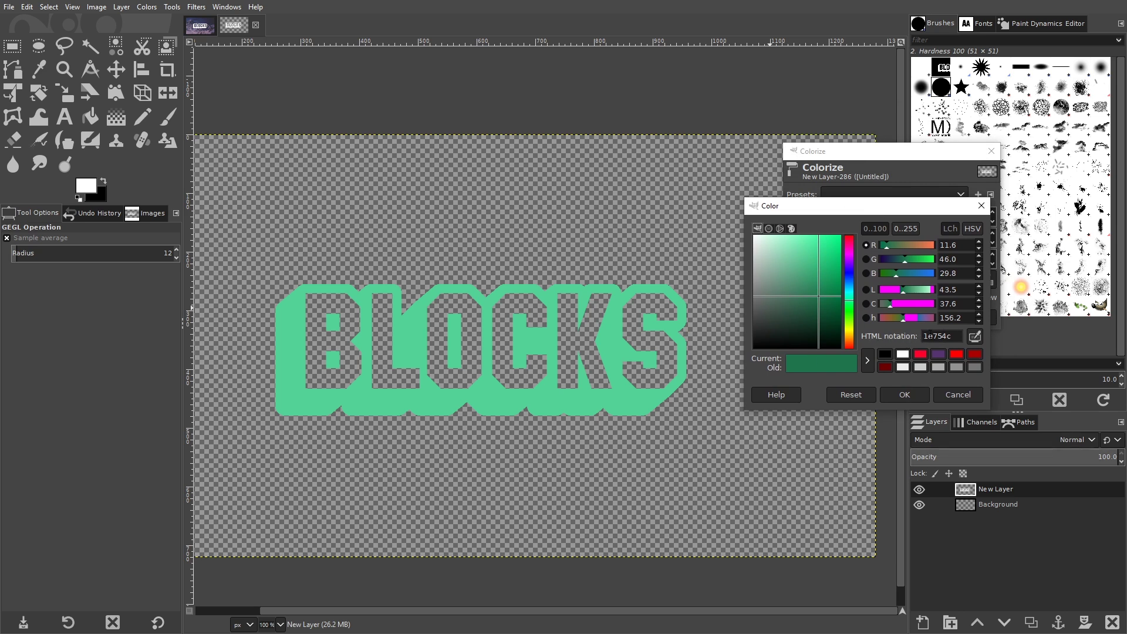
pyautogui.moveTo(850, 284); pyautogui.dragTo(854, 351)
pyautogui.click(823, 262)
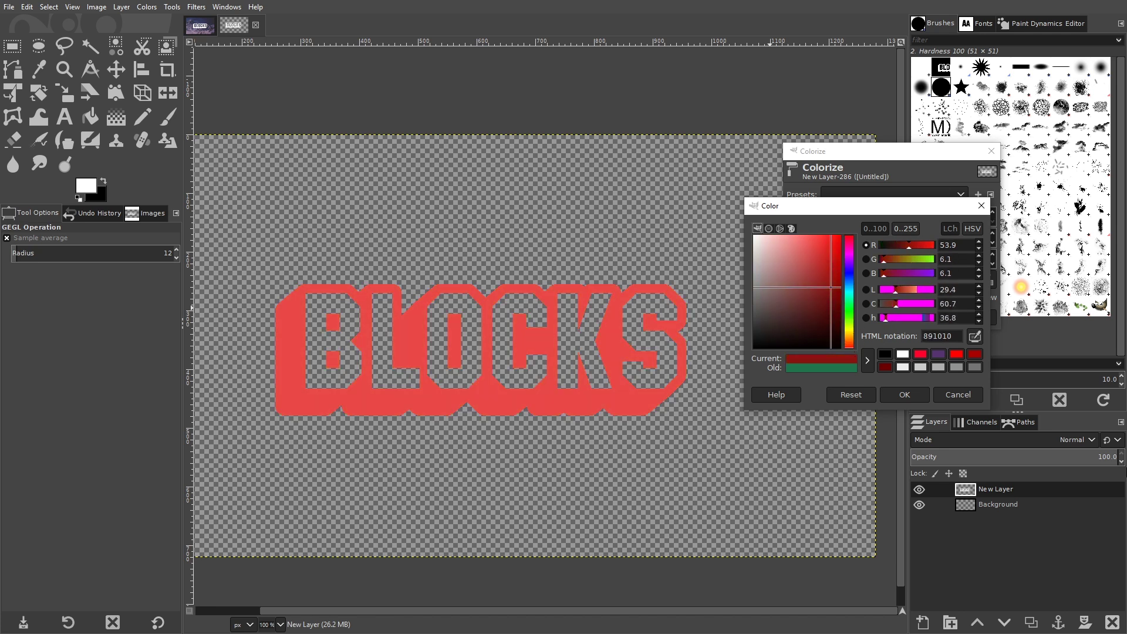
pyautogui.moveTo(829, 269)
pyautogui.mouseDown()
pyautogui.moveTo(840, 260)
pyautogui.moveTo(830, 261)
pyautogui.mouseUp()
pyautogui.click(905, 395)
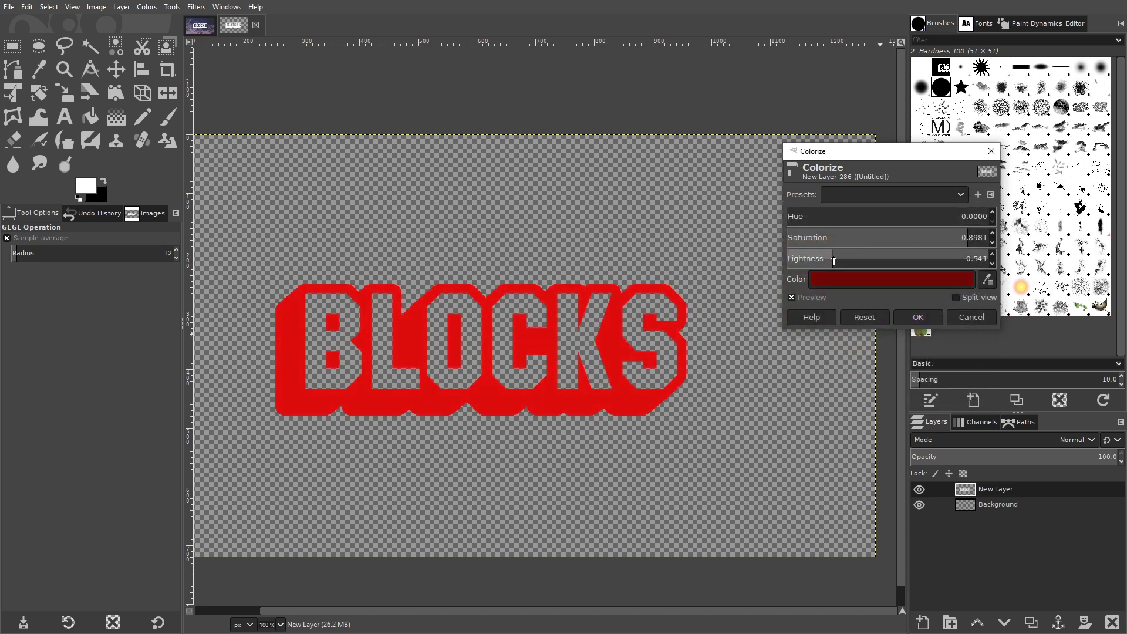
# Apply the red Colorize adjustment to New Layer and crop the image to its content.
pyautogui.click(918, 318)
pyautogui.hscroll(-2, 627, 332)
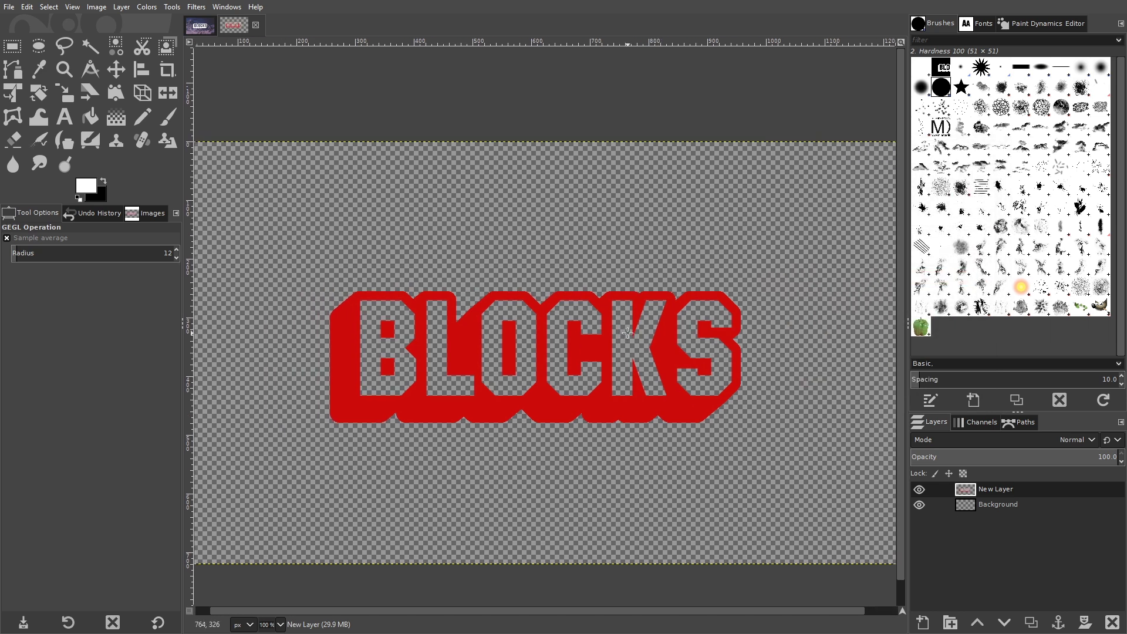
pyautogui.hscroll(-2, 360, 449)
pyautogui.hscroll(5, 411, 411)
pyautogui.hscroll(-2, 478, 413)
pyautogui.scroll(-1, 478, 412)
pyautogui.moveTo(478, 412); pyautogui.dragTo(476, 416)
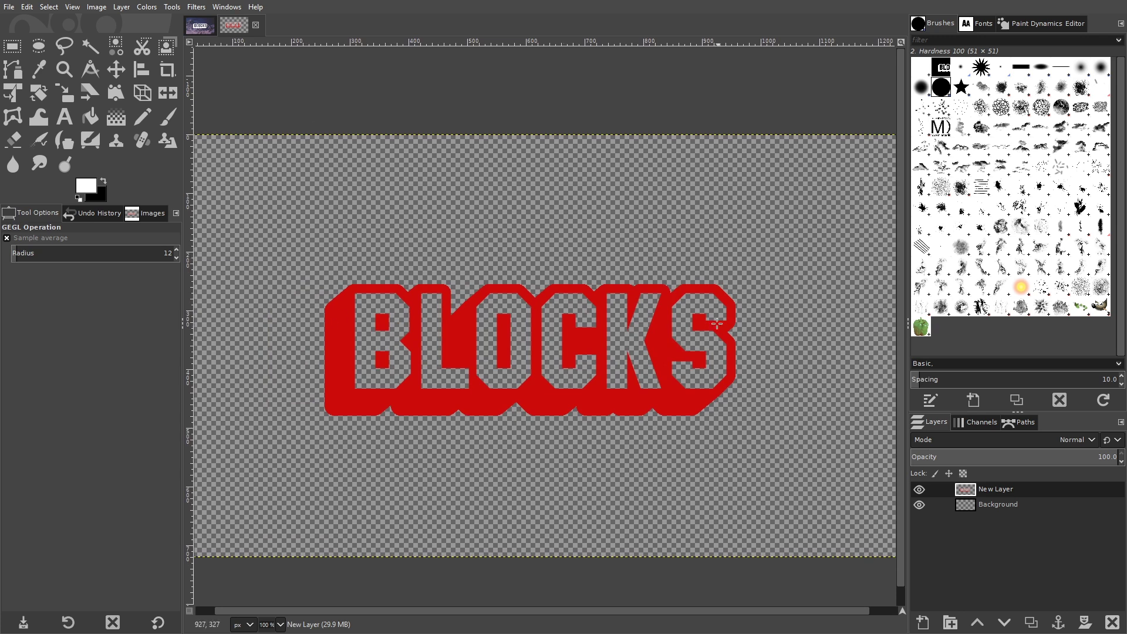
pyautogui.click(97, 6)
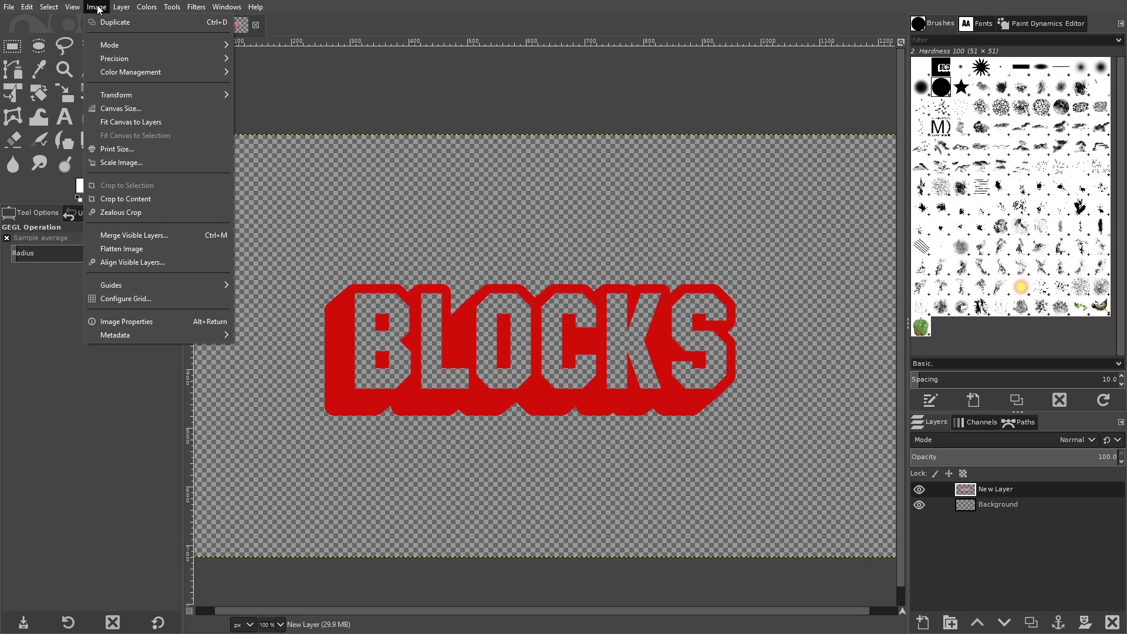
pyautogui.click(130, 203)
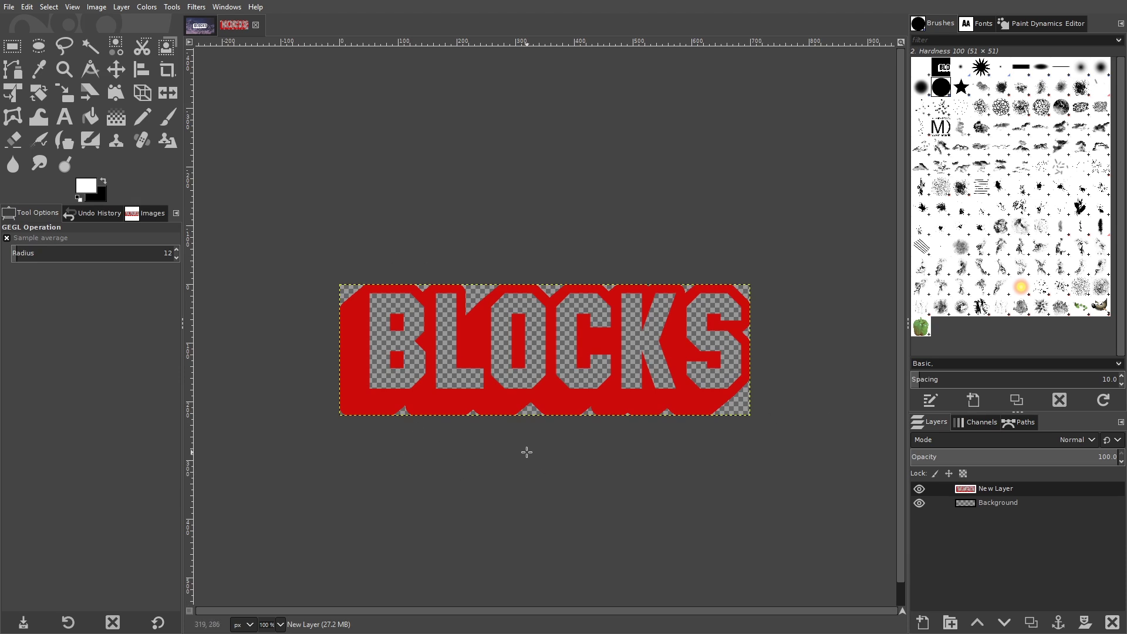
pyautogui.click(8, 7)
pyautogui.click(20, 19)
pyautogui.click(10, 7)
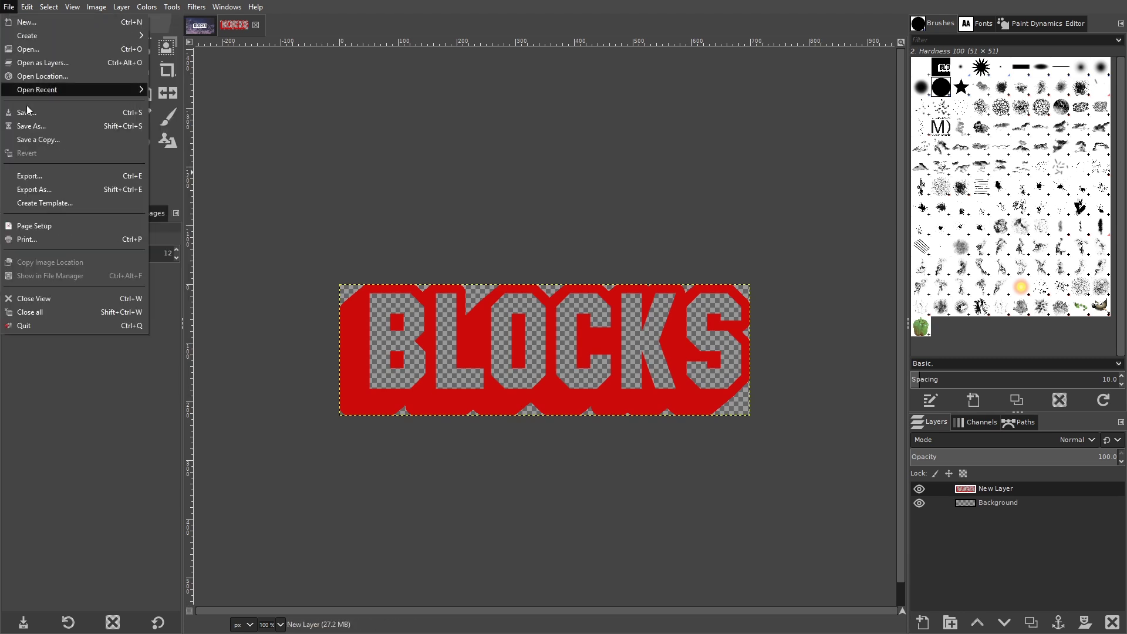
pyautogui.click(34, 5)
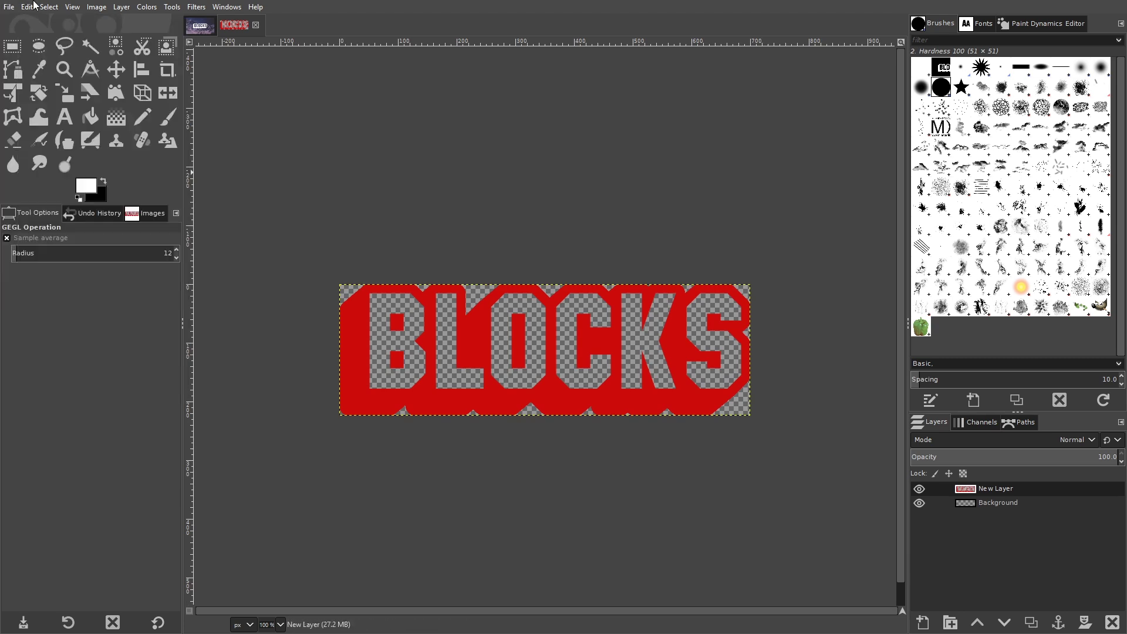